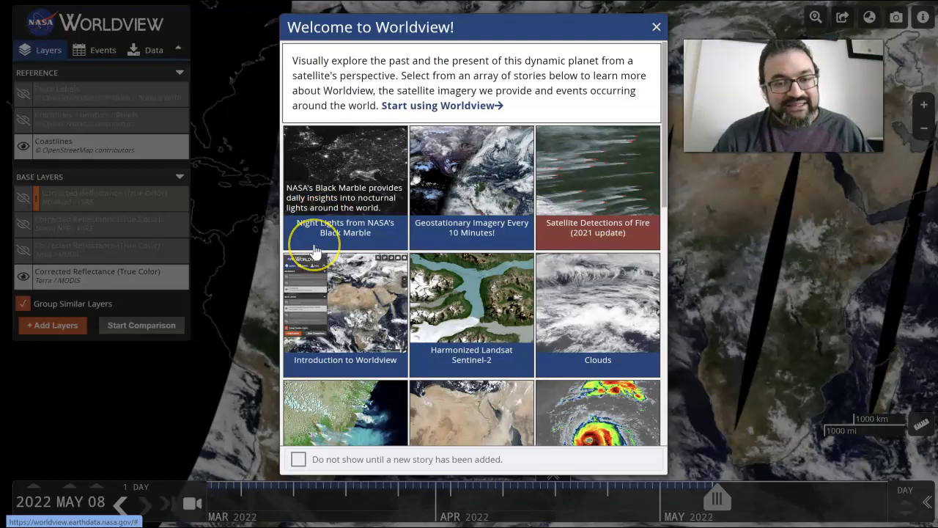
# Step: Look through the featured stories in the welcome window and close it to start using Worldview
pyautogui.click(472, 239)
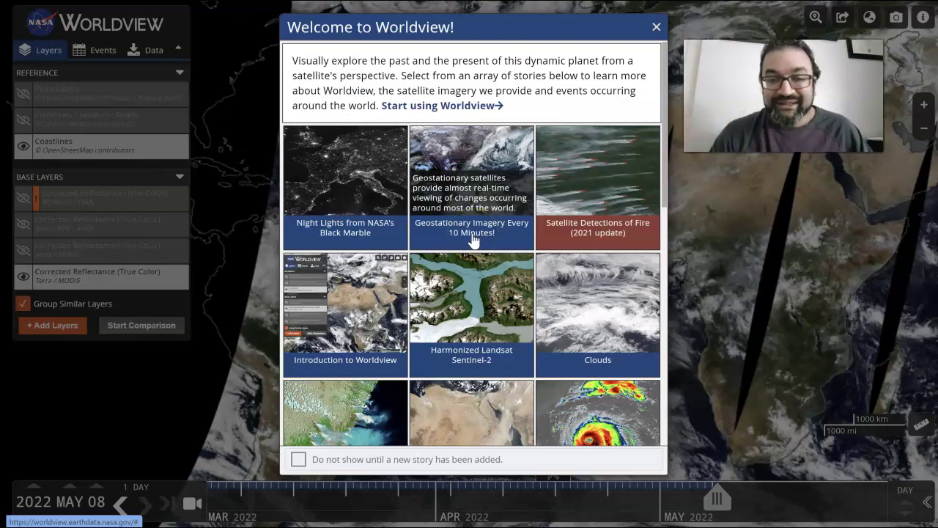
pyautogui.click(610, 234)
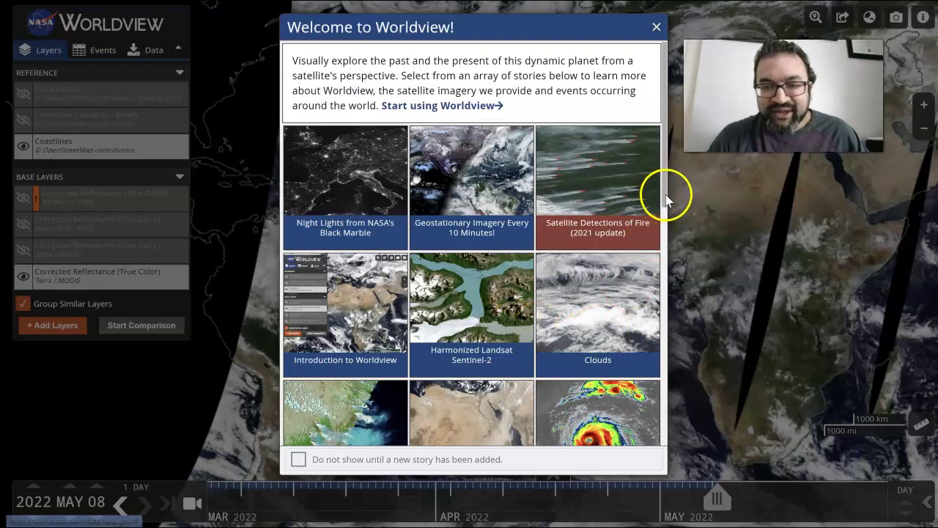
pyautogui.moveTo(665, 195); pyautogui.dragTo(665, 314)
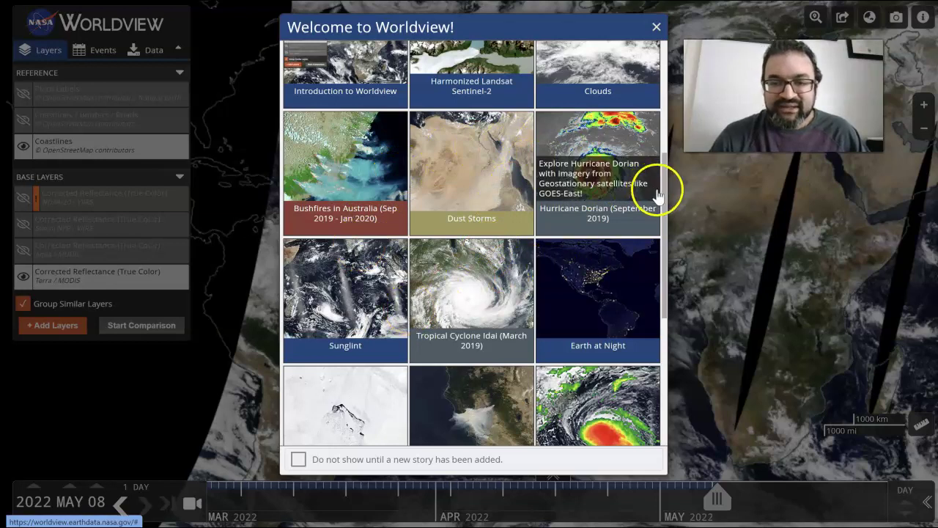
pyautogui.moveTo(662, 192); pyautogui.dragTo(663, 254)
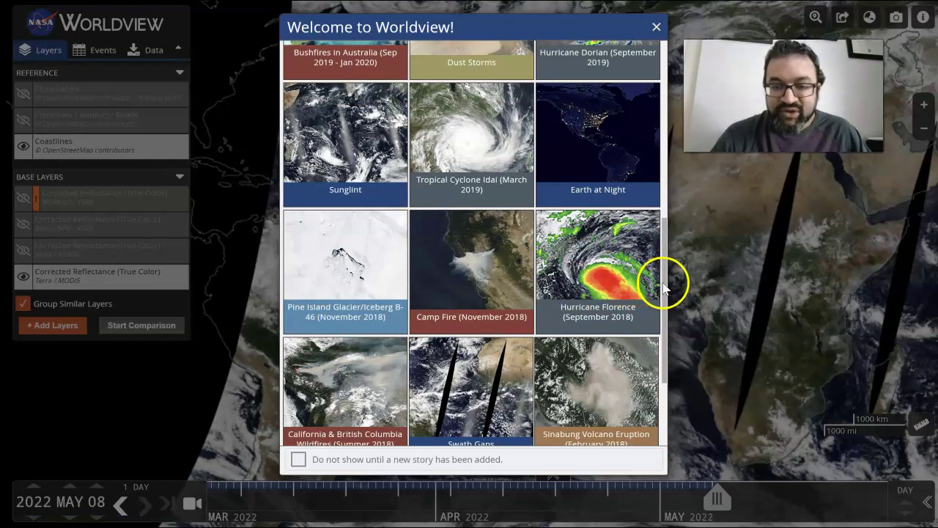
pyautogui.moveTo(664, 288); pyautogui.dragTo(666, 349)
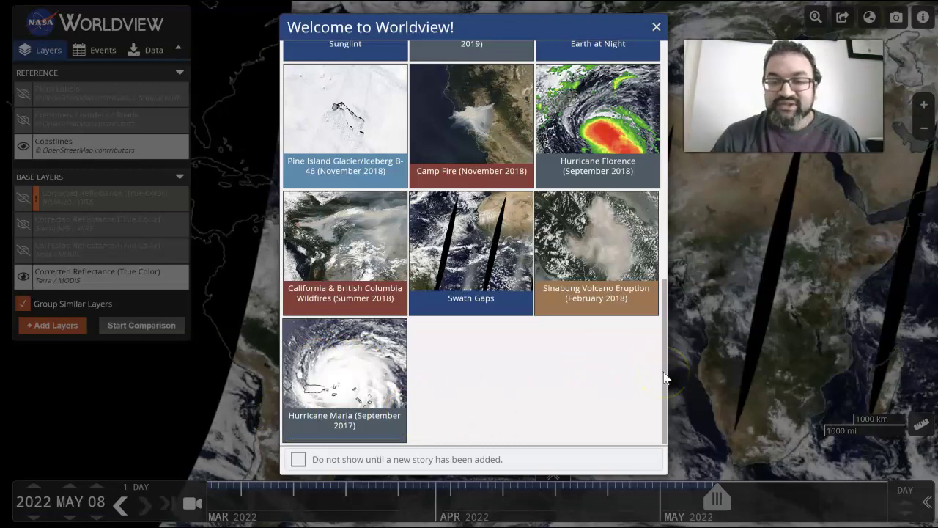
pyautogui.moveTo(664, 377); pyautogui.dragTo(658, 105)
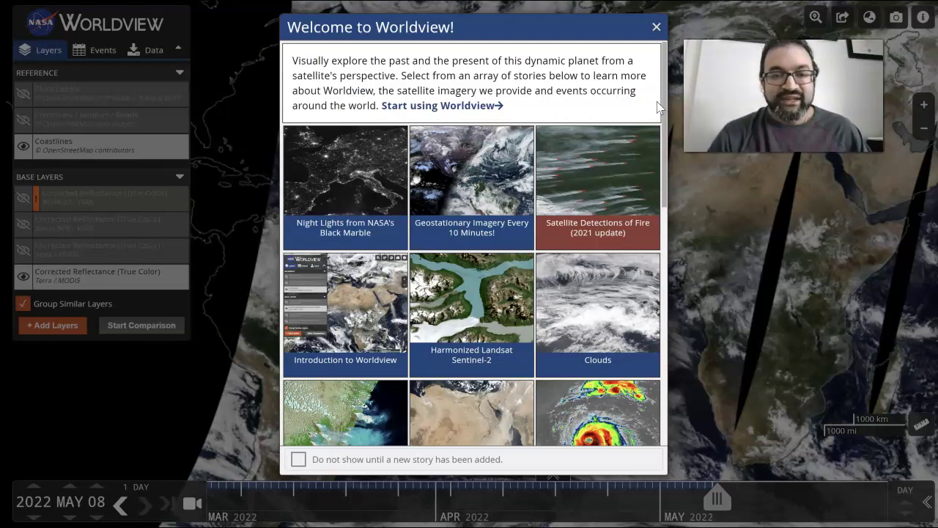
pyautogui.click(482, 106)
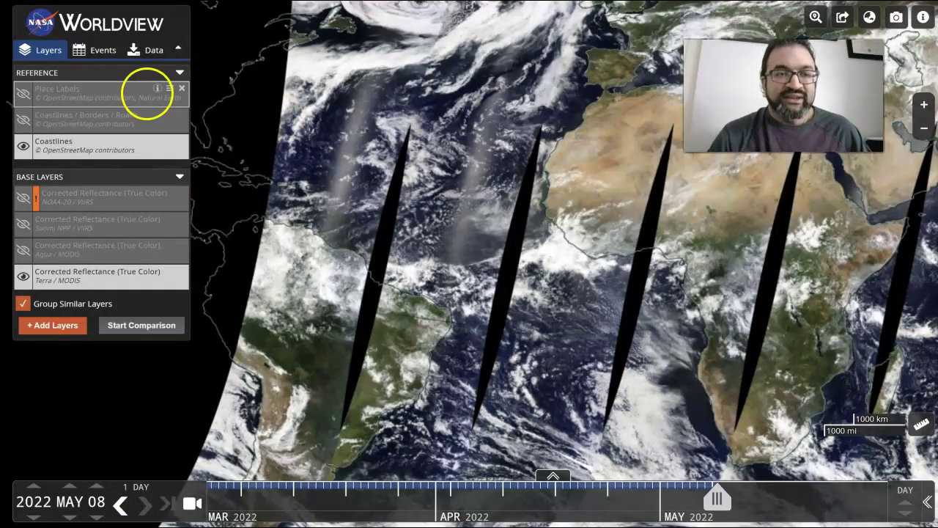
# Step: Browse the natural events list and show Tropical Cyclone Halima on the map
pyautogui.click(102, 55)
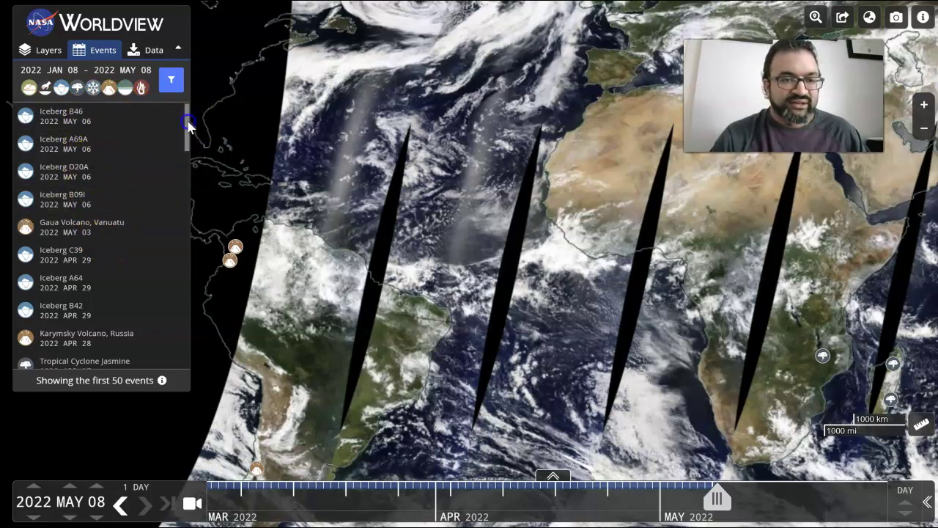
pyautogui.moveTo(185, 119); pyautogui.dragTo(190, 176)
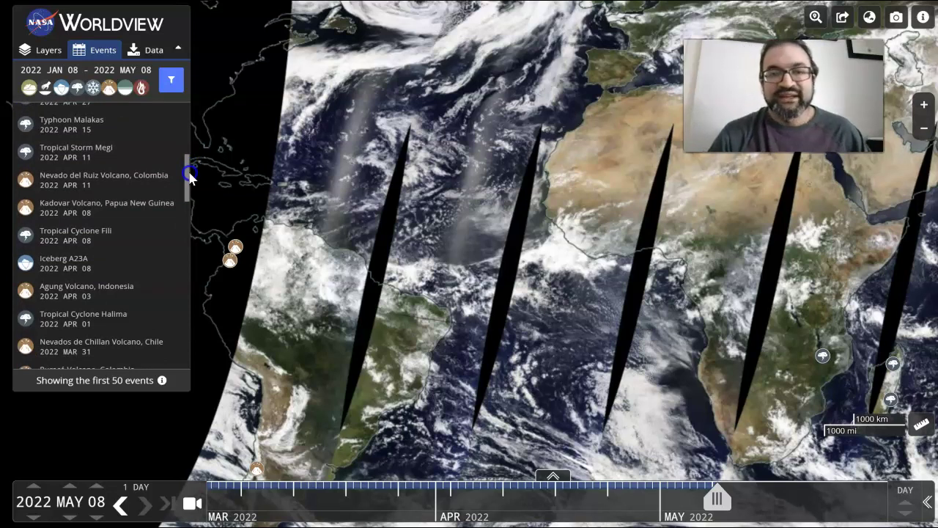
pyautogui.moveTo(189, 176); pyautogui.dragTo(189, 219)
pyautogui.moveTo(189, 229)
pyautogui.mouseDown()
pyautogui.moveTo(188, 240)
pyautogui.moveTo(188, 230)
pyautogui.mouseUp()
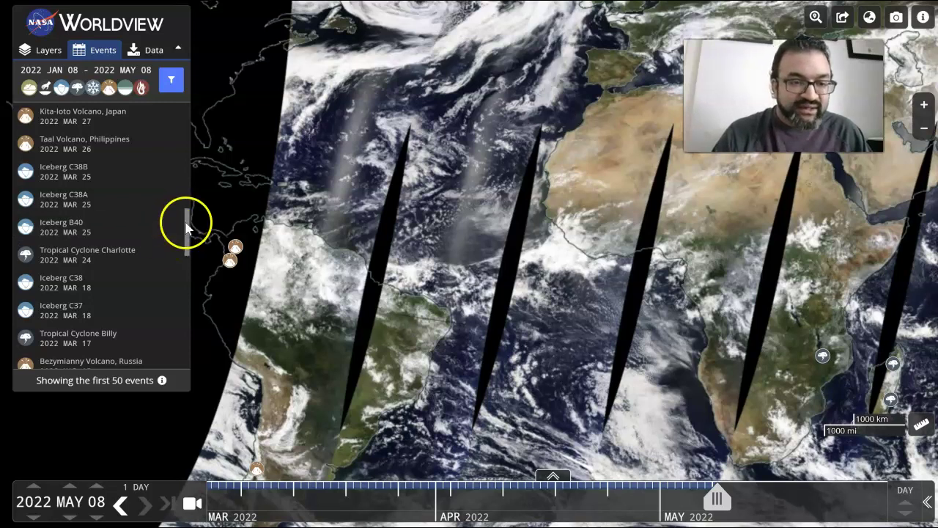
pyautogui.moveTo(188, 233); pyautogui.dragTo(188, 142)
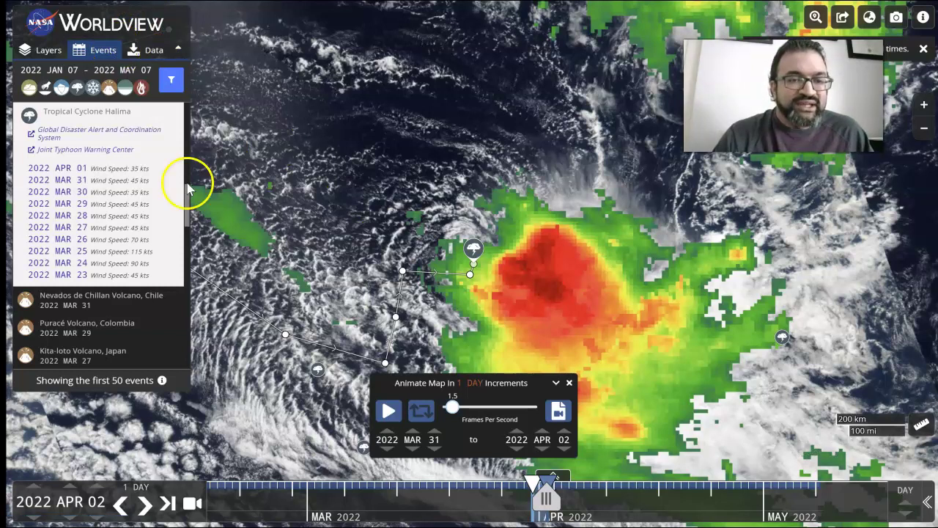
# Step: Look through the events list again and review the dated wind speed entries of Tropical Cyclone Halima
pyautogui.moveTo(189, 192); pyautogui.dragTo(197, 106)
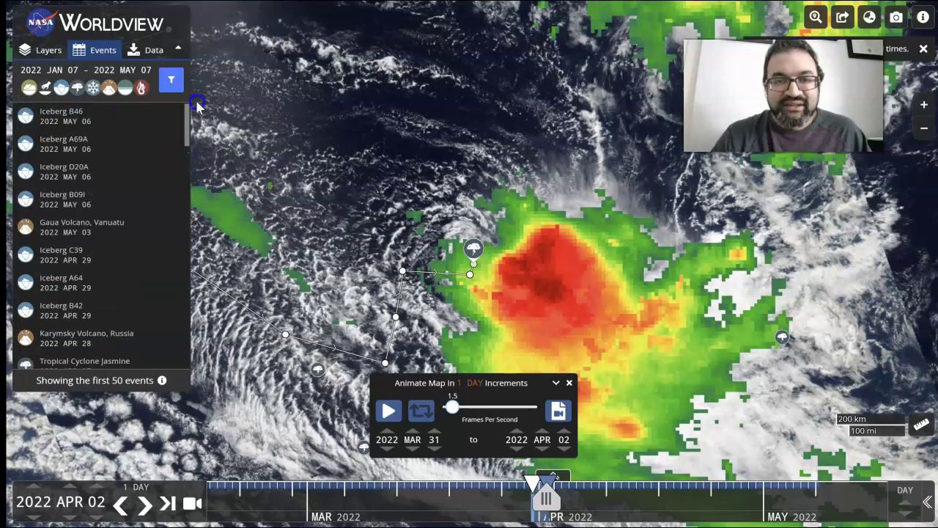
pyautogui.moveTo(196, 106); pyautogui.dragTo(190, 166)
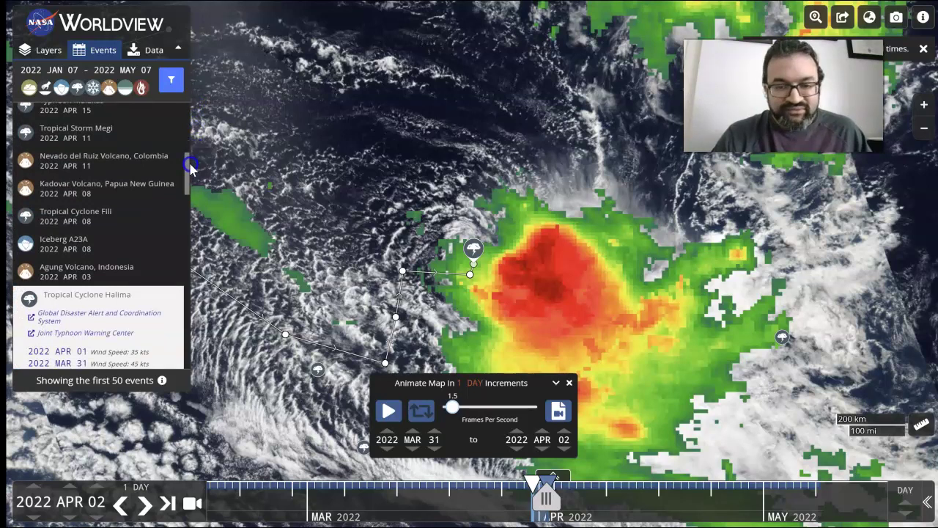
pyautogui.moveTo(189, 167); pyautogui.dragTo(191, 192)
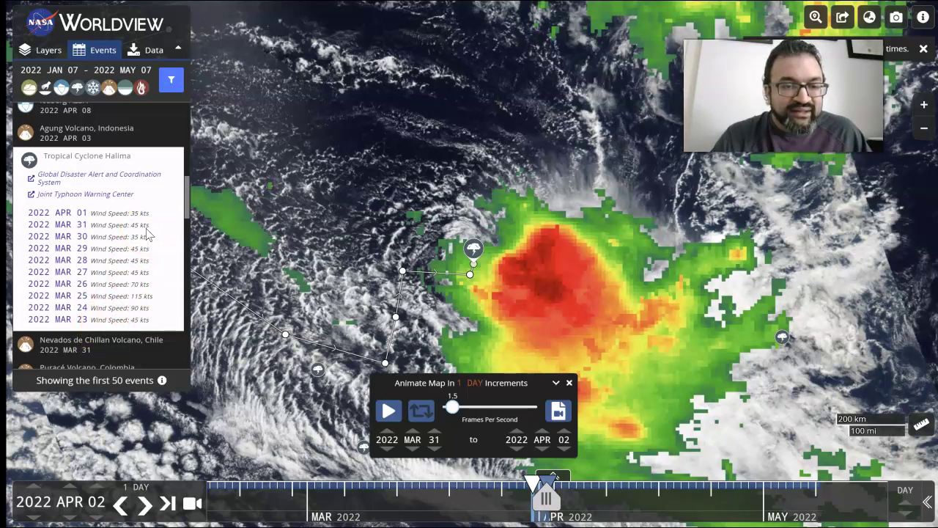
pyautogui.click(206, 254)
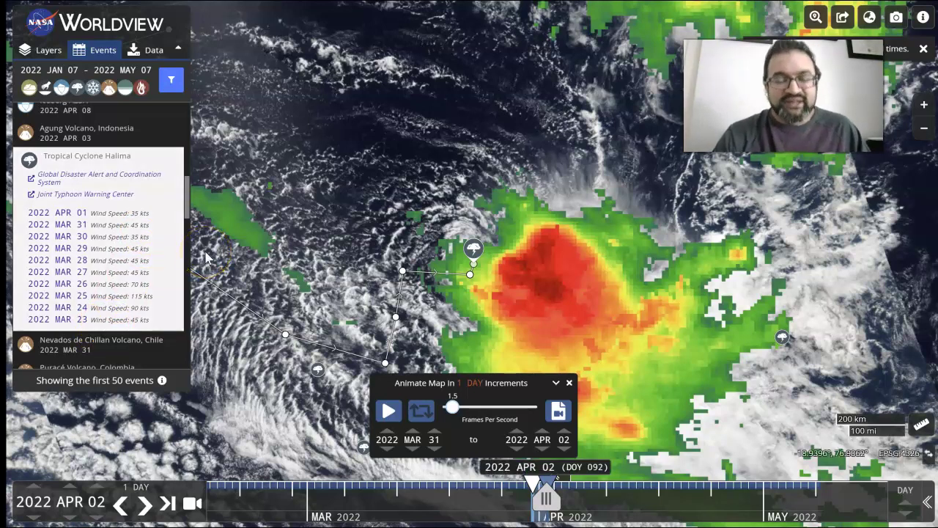
# Step: Try to play the cyclone's map animation from 2022 MAR 31 to 2022 APR 02 at 1.5 frames per second, including the loop option
pyautogui.click(388, 412)
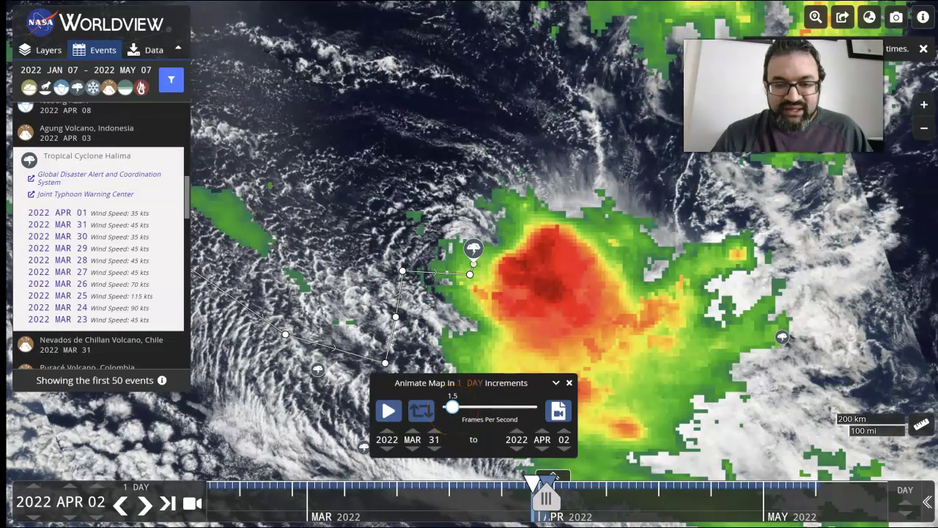
pyautogui.click(452, 408)
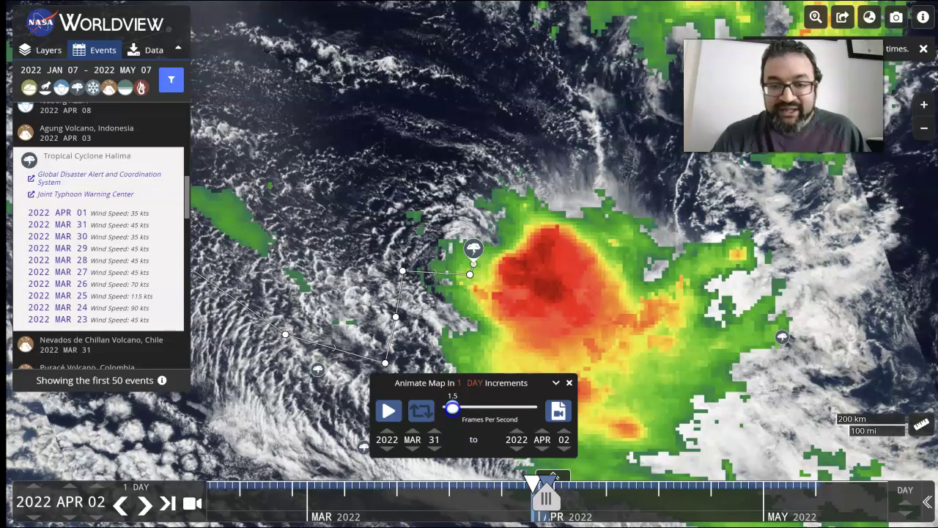
pyautogui.moveTo(452, 408)
pyautogui.mouseDown()
pyautogui.moveTo(470, 408)
pyautogui.moveTo(453, 408)
pyautogui.mouseUp()
pyautogui.click(390, 412)
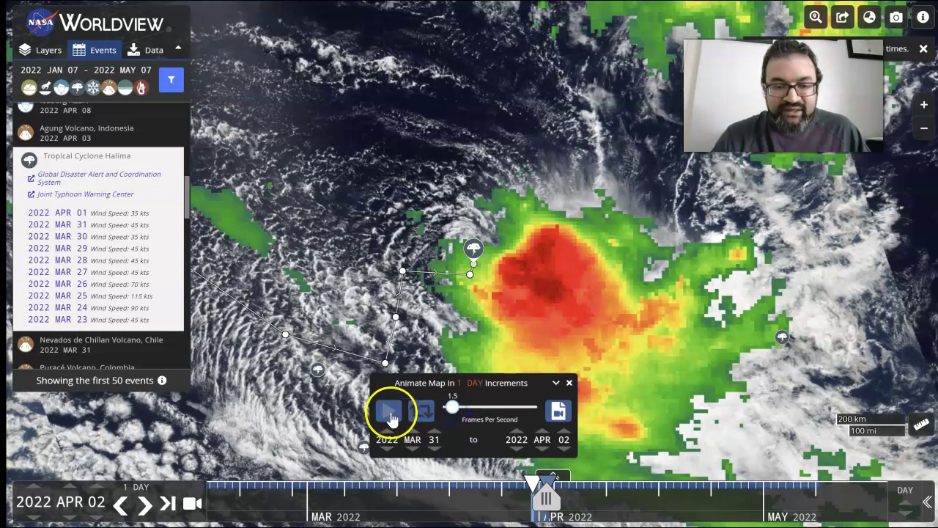
pyautogui.click(421, 411)
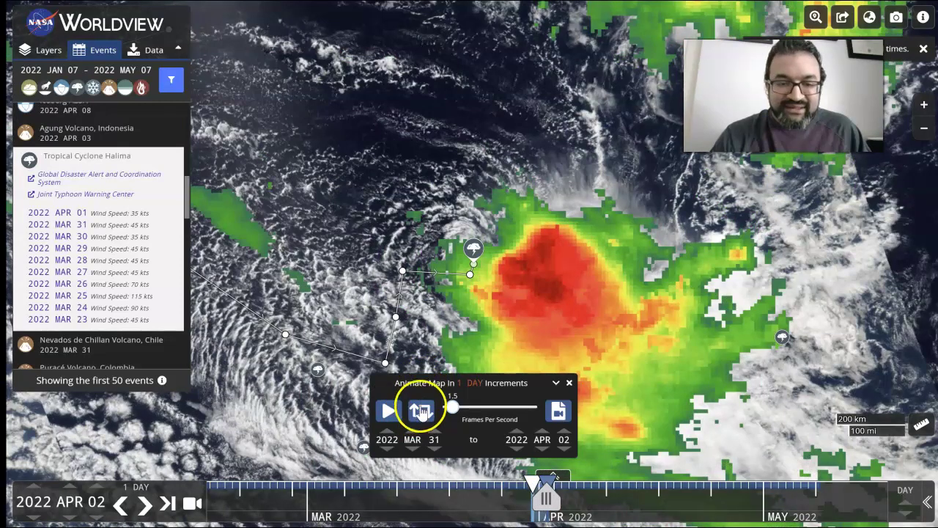
pyautogui.click(394, 419)
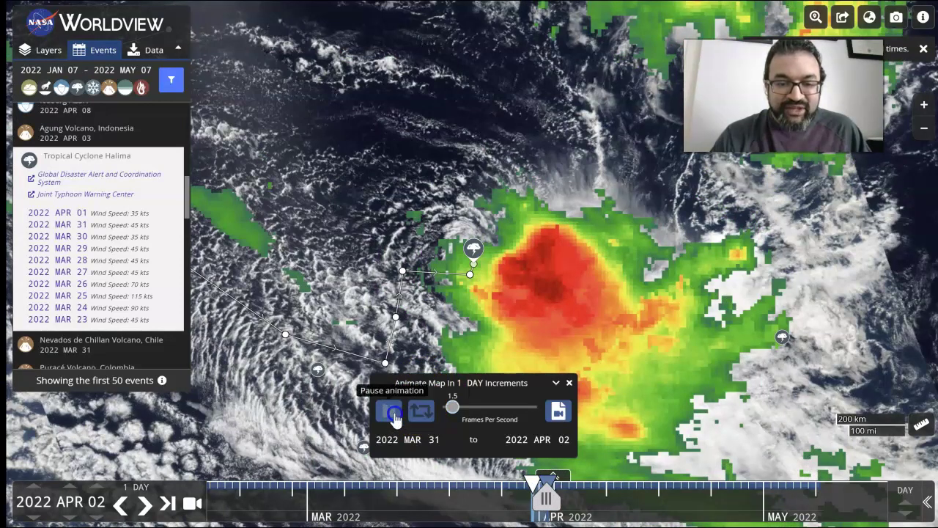
pyautogui.click(394, 418)
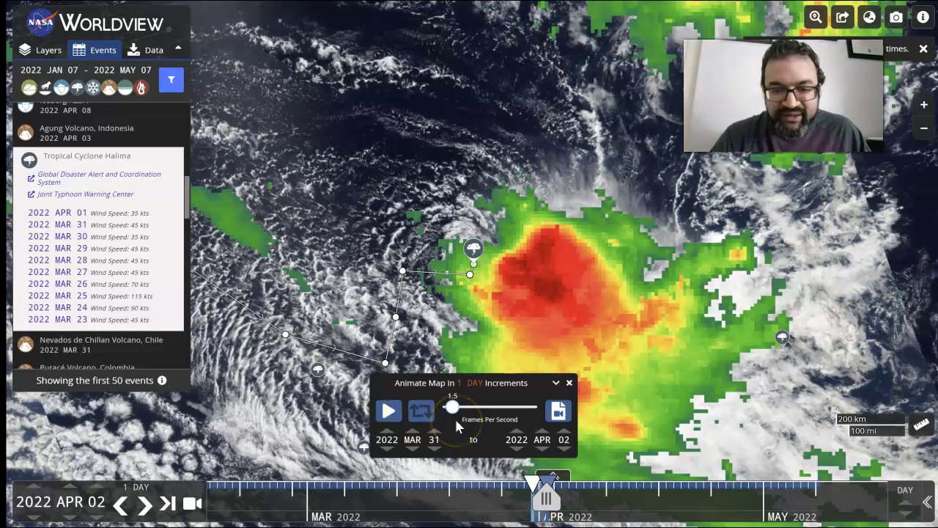
pyautogui.click(392, 415)
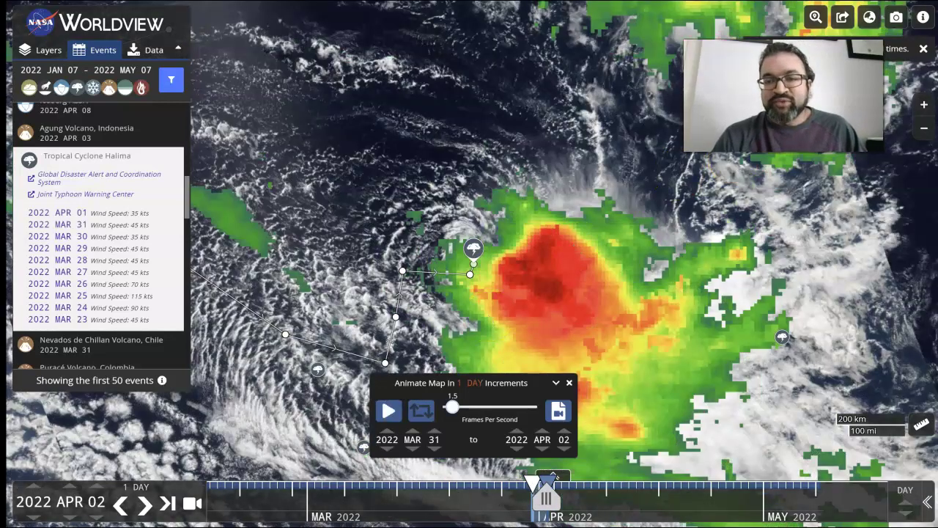
# Step: Create a shortened share link for the current cyclone map view
pyautogui.click(844, 17)
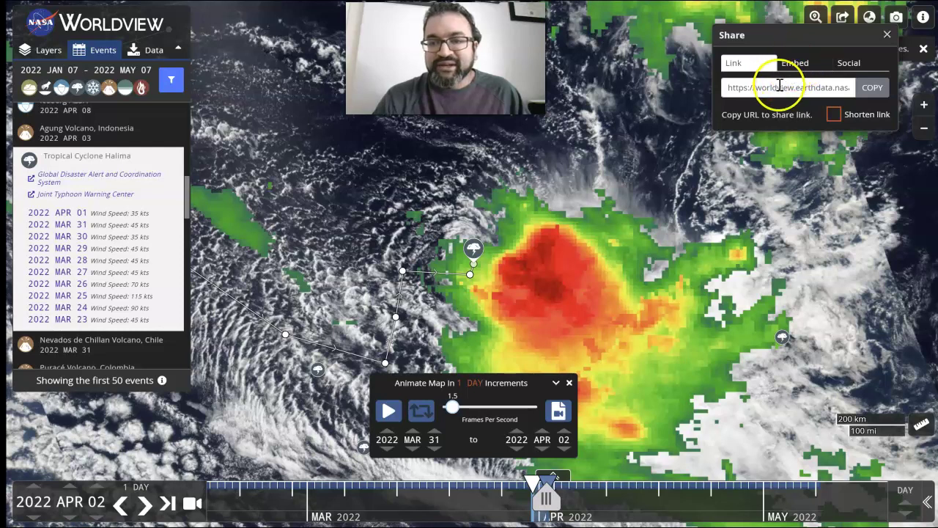
pyautogui.click(836, 114)
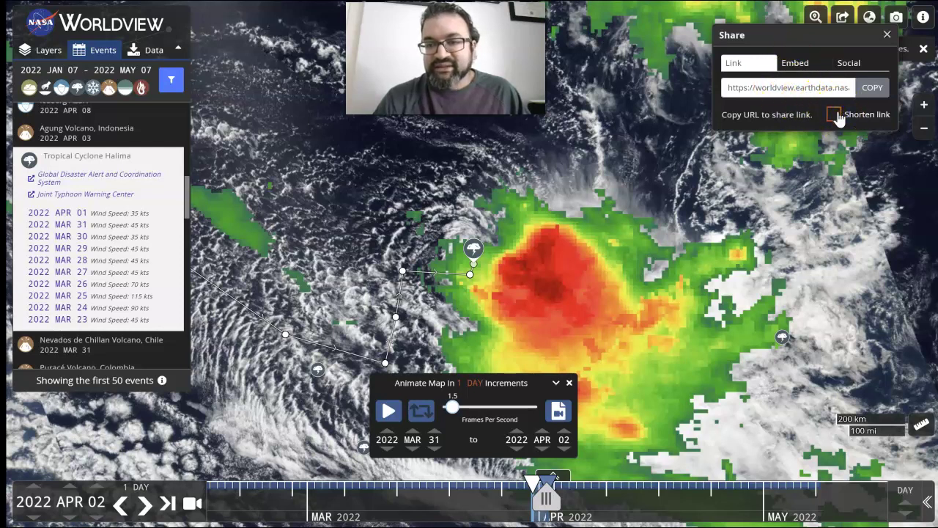
pyautogui.click(807, 88)
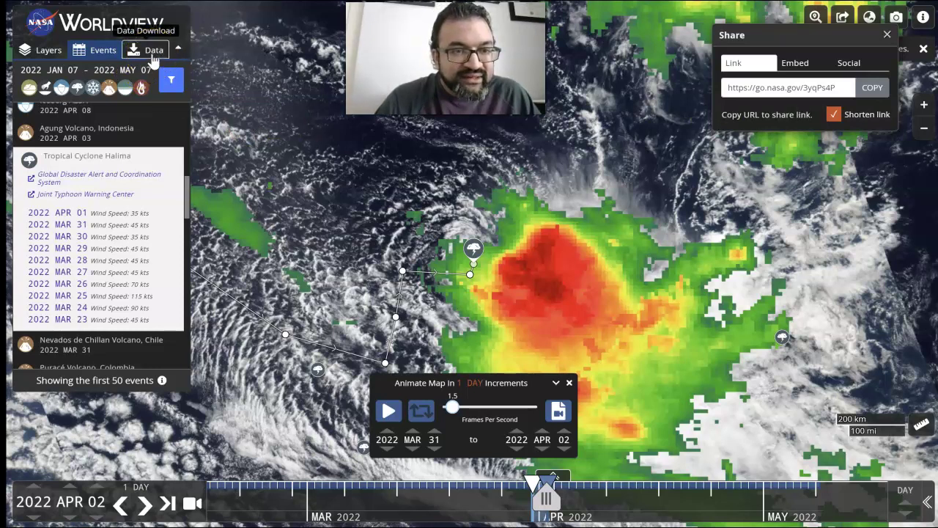
# Step: Review the layers used in the cyclone view, from Sea Ice and Brightness Temperature to Precipitation Rate and Earth at Night
pyautogui.click(49, 50)
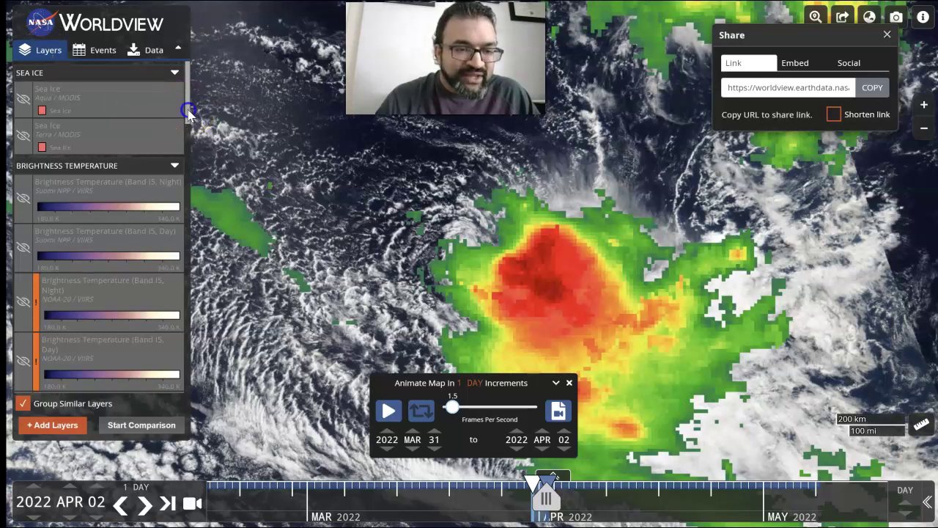
pyautogui.moveTo(188, 110); pyautogui.dragTo(192, 220)
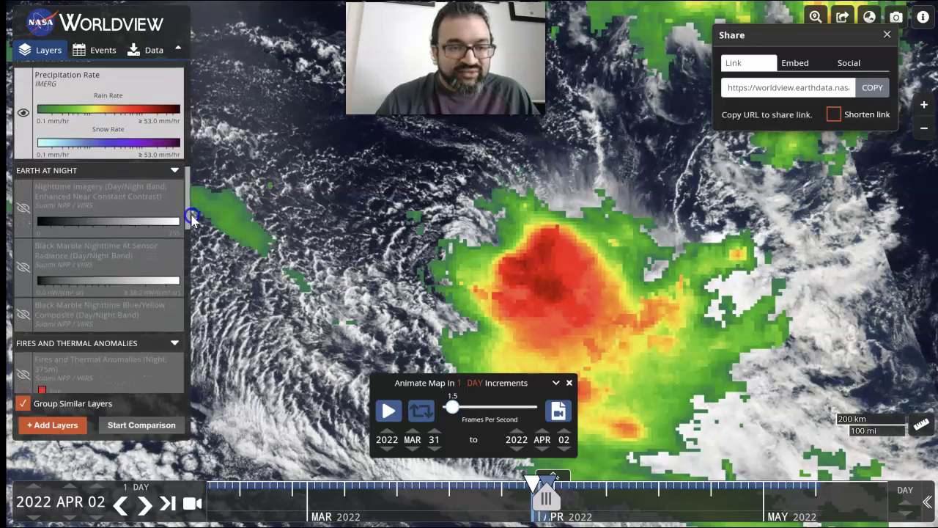
pyautogui.moveTo(192, 218); pyautogui.dragTo(218, 83)
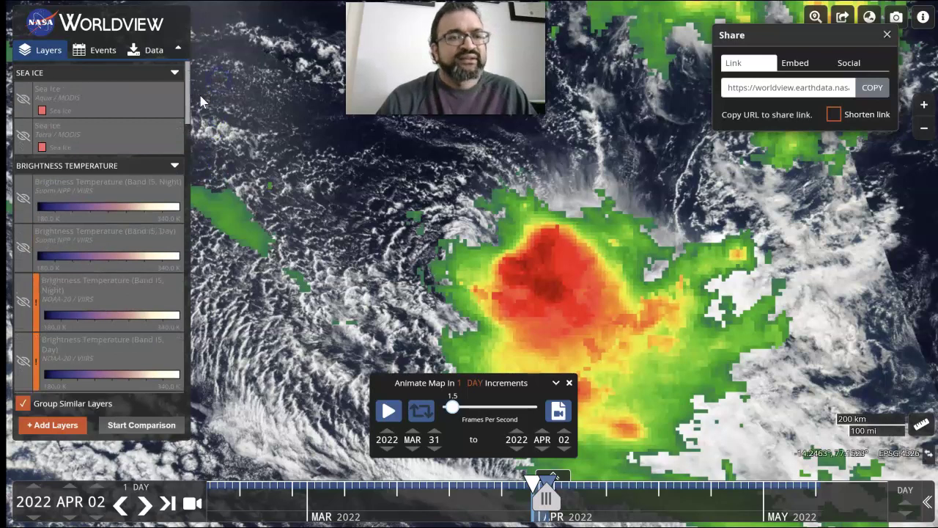
pyautogui.moveTo(120, 137)
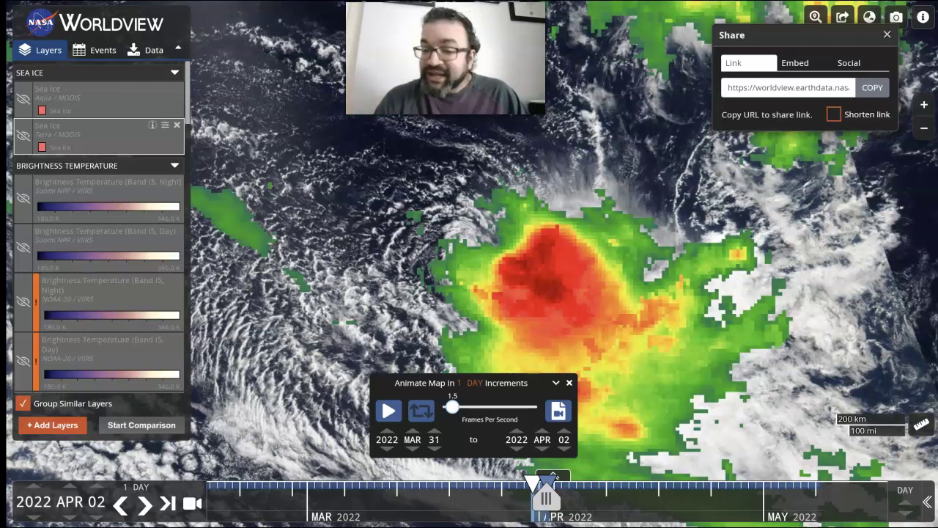
# Step: Measure the distance in kilometres around the cyclone's precipitation area with a closed seven-point outline
pyautogui.click(923, 423)
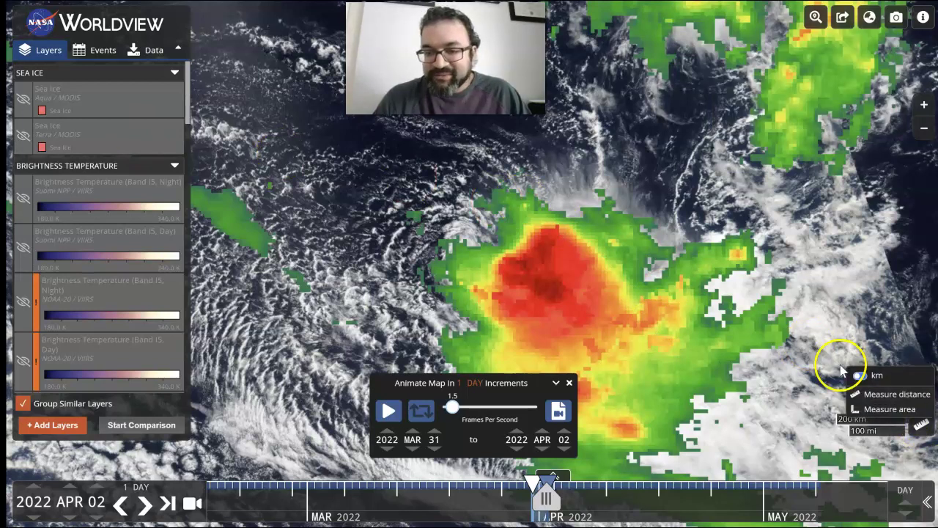
pyautogui.click(880, 397)
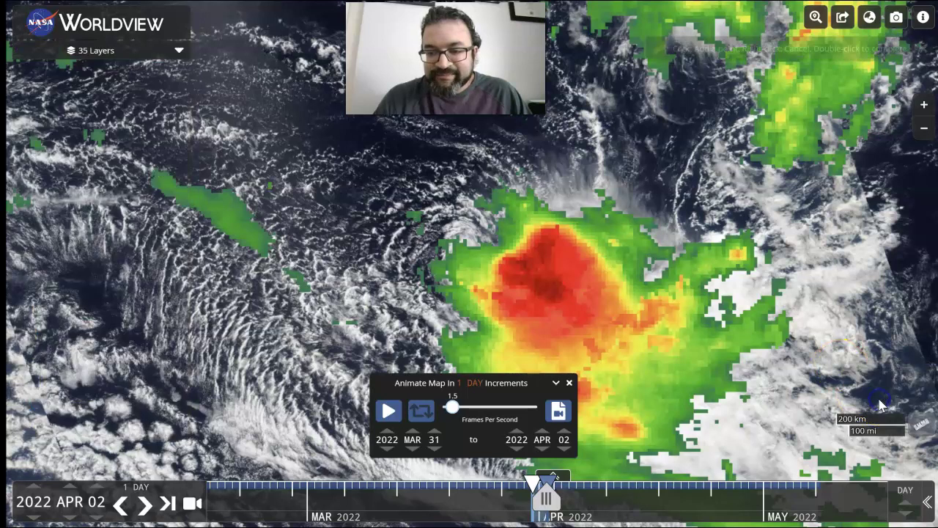
pyautogui.click(436, 270)
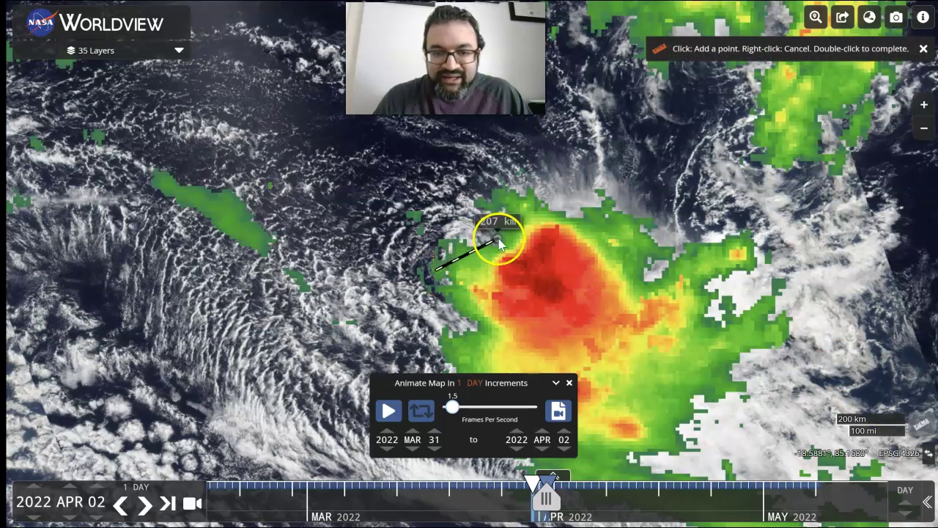
pyautogui.click(502, 198)
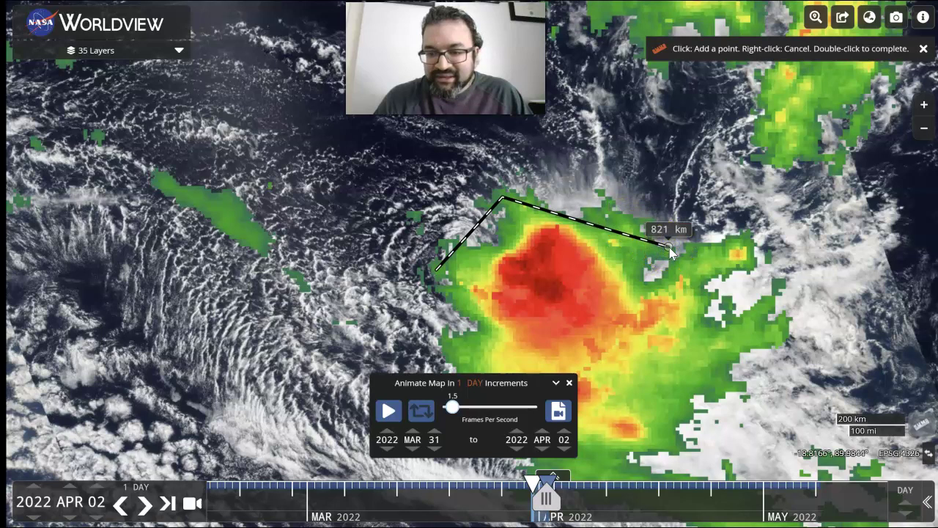
pyautogui.click(670, 248)
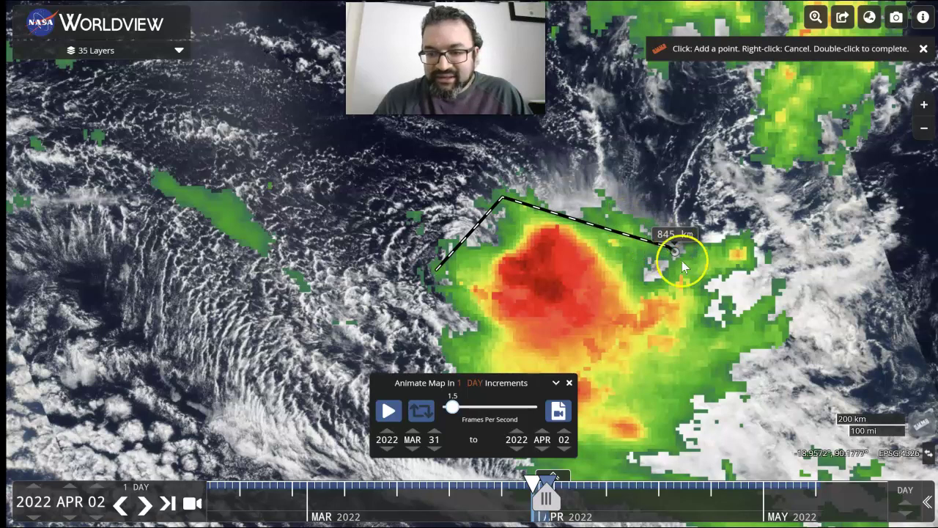
pyautogui.click(733, 388)
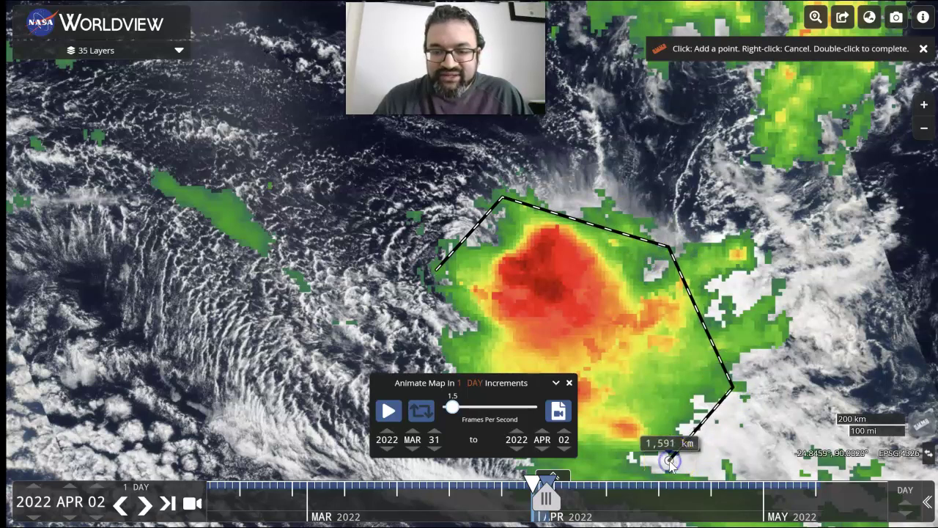
pyautogui.click(669, 460)
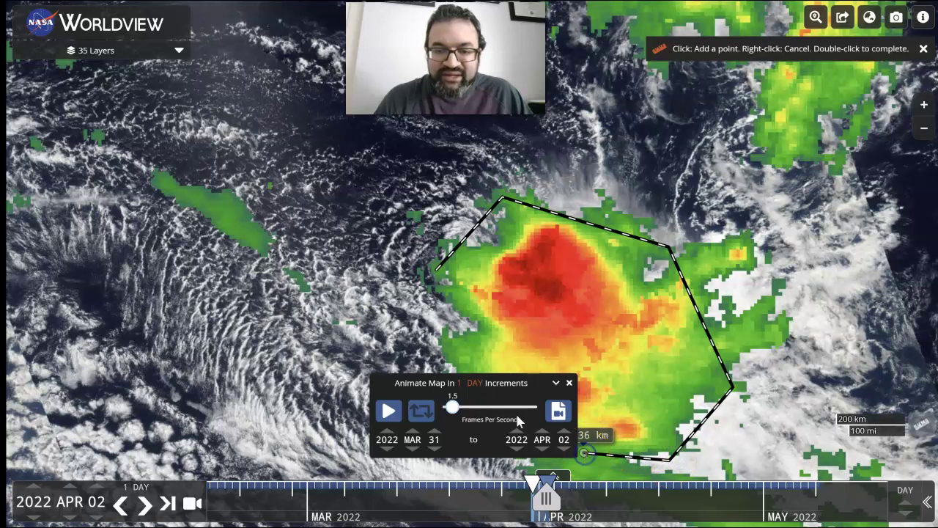
pyautogui.click(583, 452)
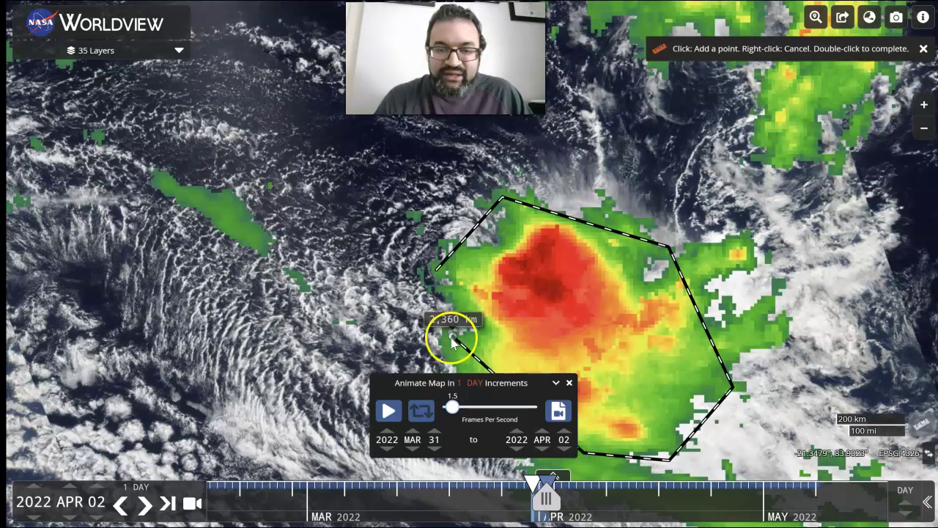
pyautogui.click(449, 335)
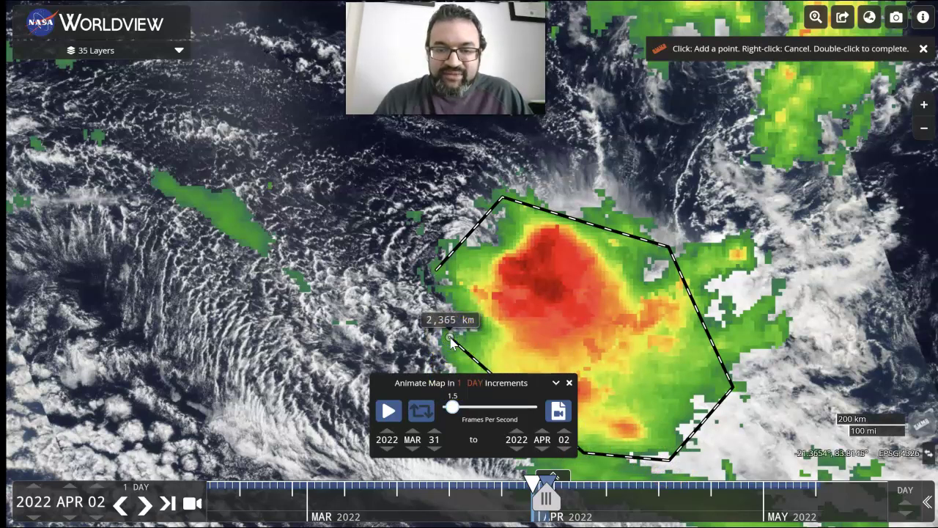
pyautogui.click(437, 273)
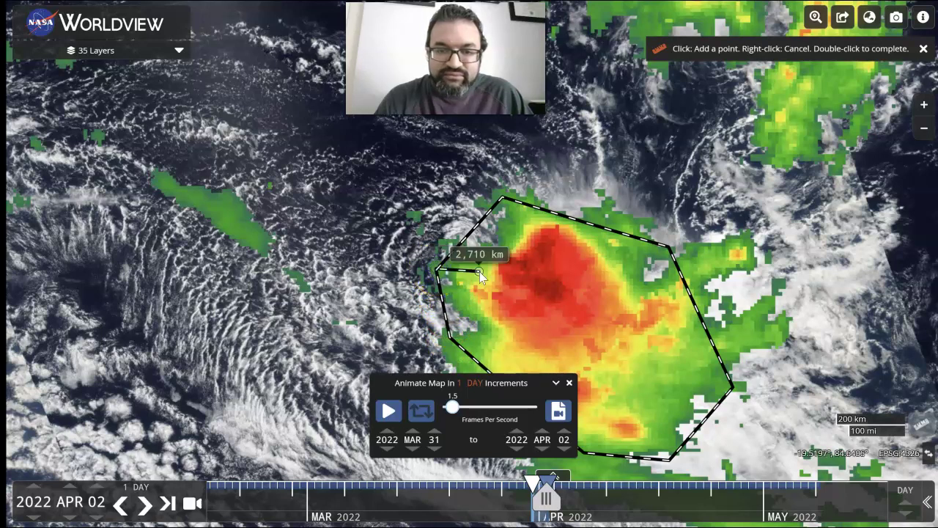
pyautogui.click(438, 273)
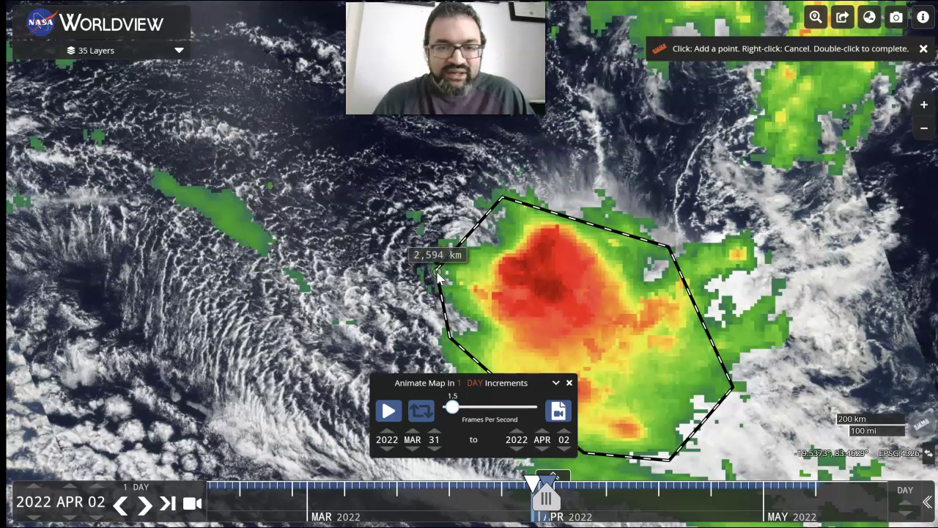
pyautogui.doubleClick(438, 275)
pyautogui.rightClick(437, 275)
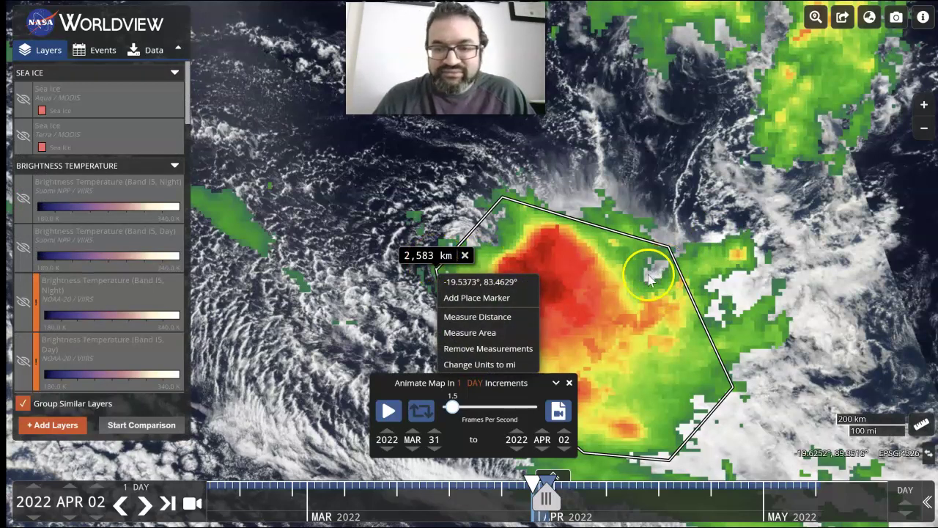
# Step: Try to measure the area of the cyclone's core in square miles and remove all measurements from the map
pyautogui.click(649, 277)
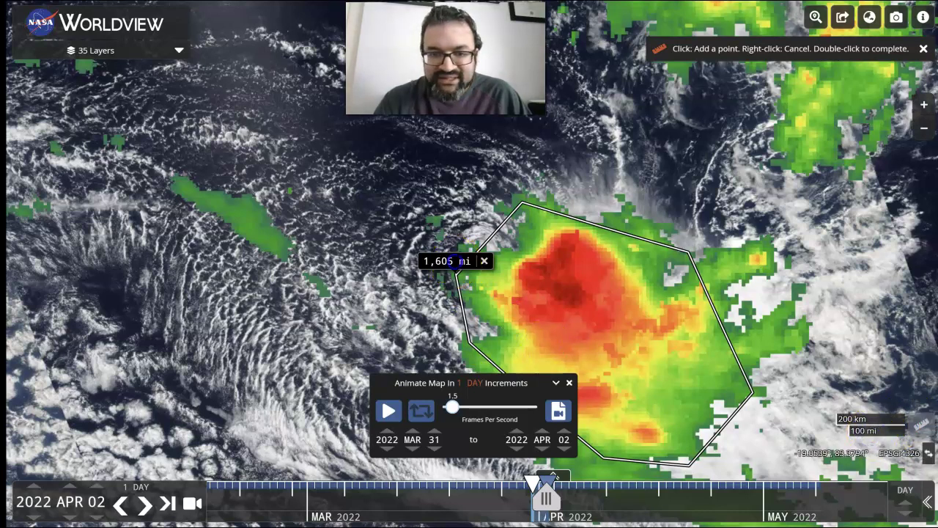
pyautogui.click(458, 277)
pyautogui.click(540, 277)
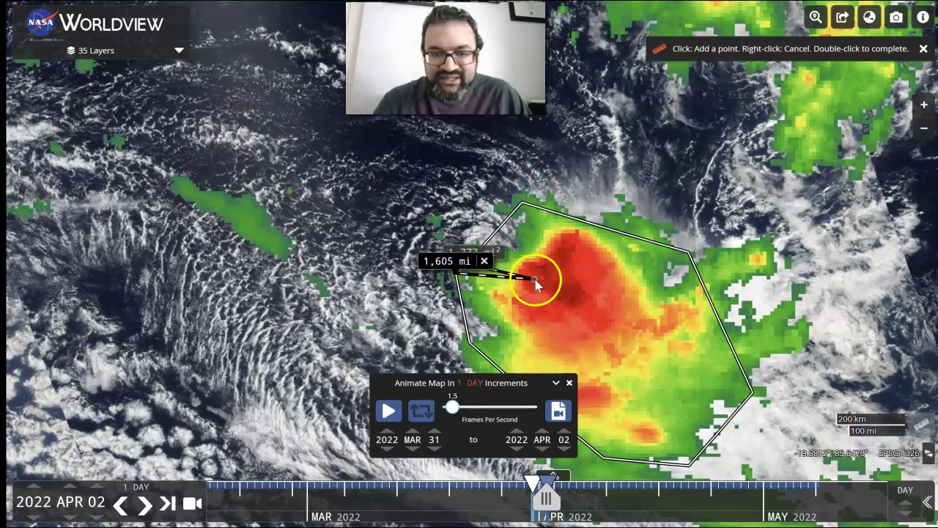
pyautogui.click(749, 377)
pyautogui.click(736, 376)
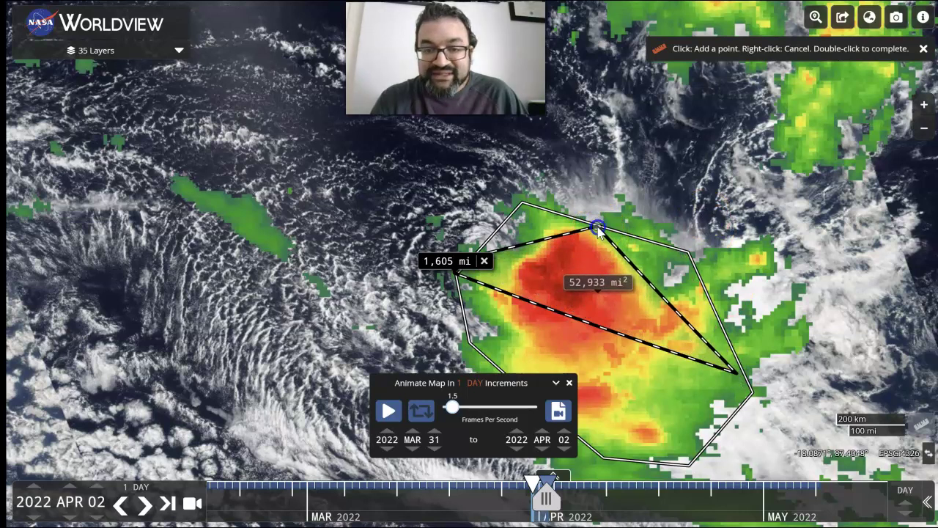
pyautogui.click(599, 229)
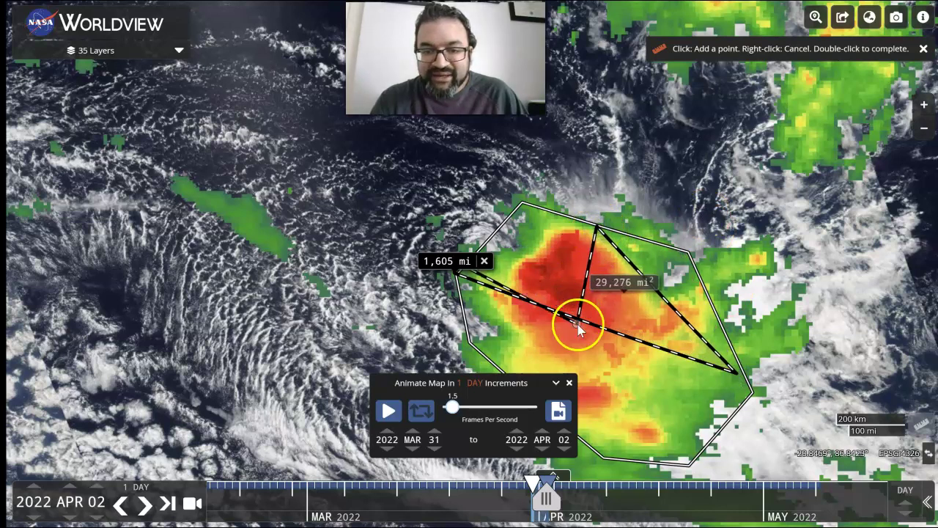
pyautogui.click(546, 238)
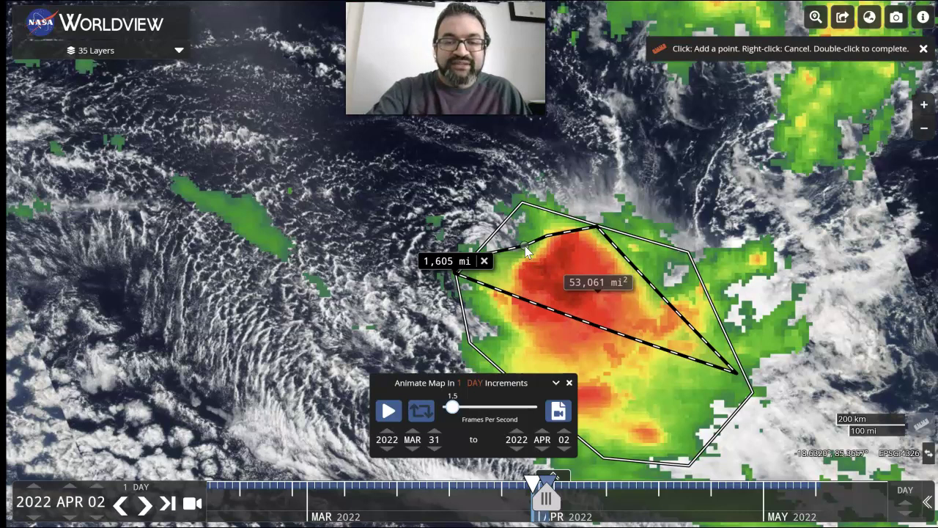
pyautogui.click(548, 234)
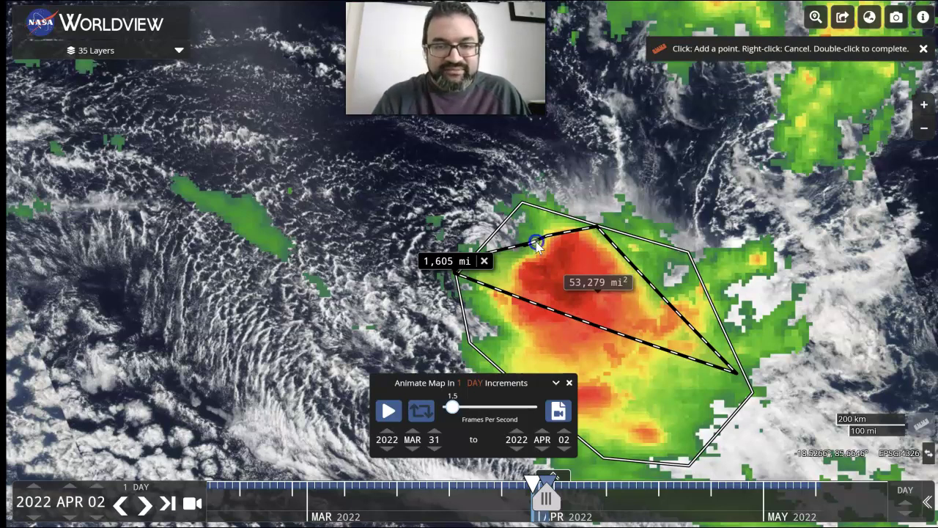
pyautogui.rightClick(537, 246)
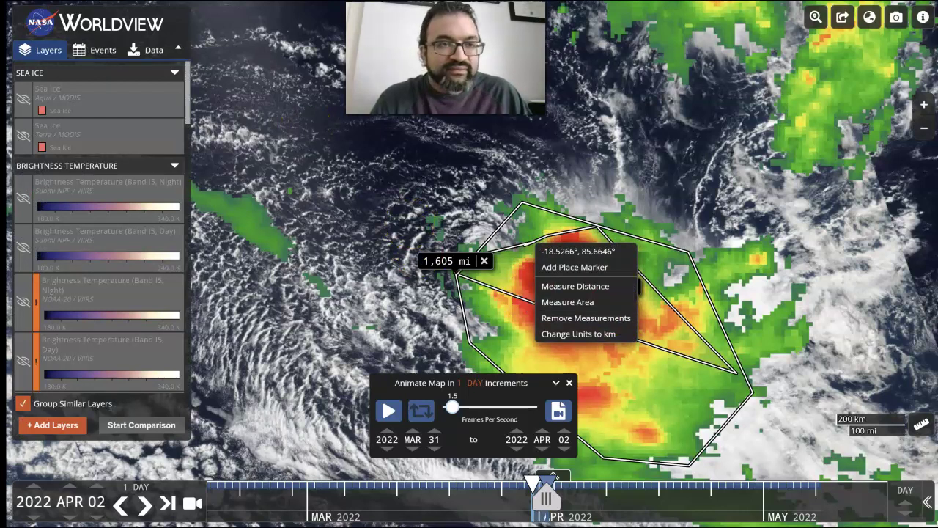
pyautogui.click(585, 317)
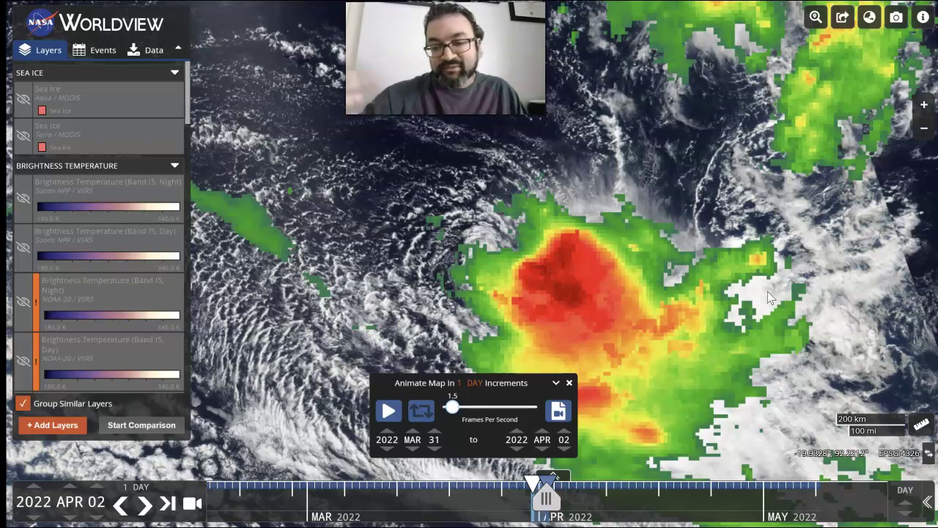
# Step: Measure the area of the cyclone's red core in square miles with a four-cornered polygon
pyautogui.click(921, 425)
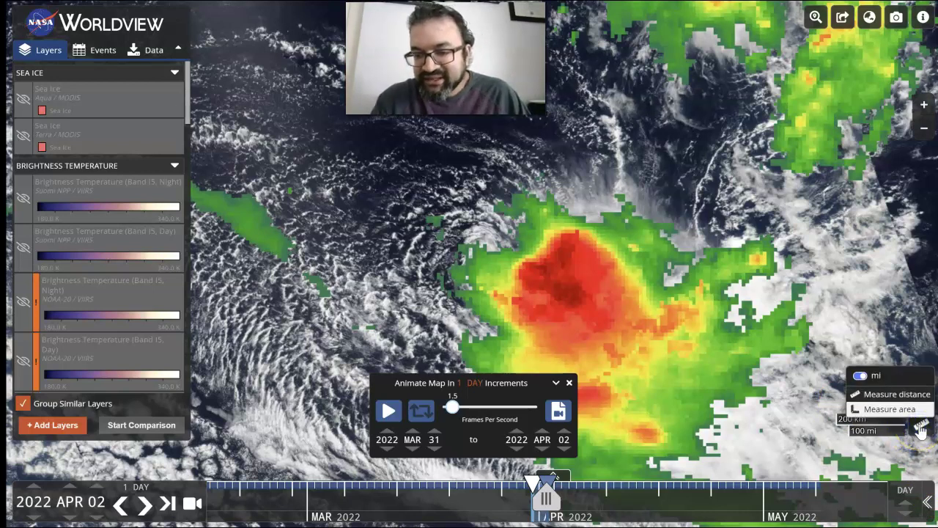
pyautogui.click(887, 409)
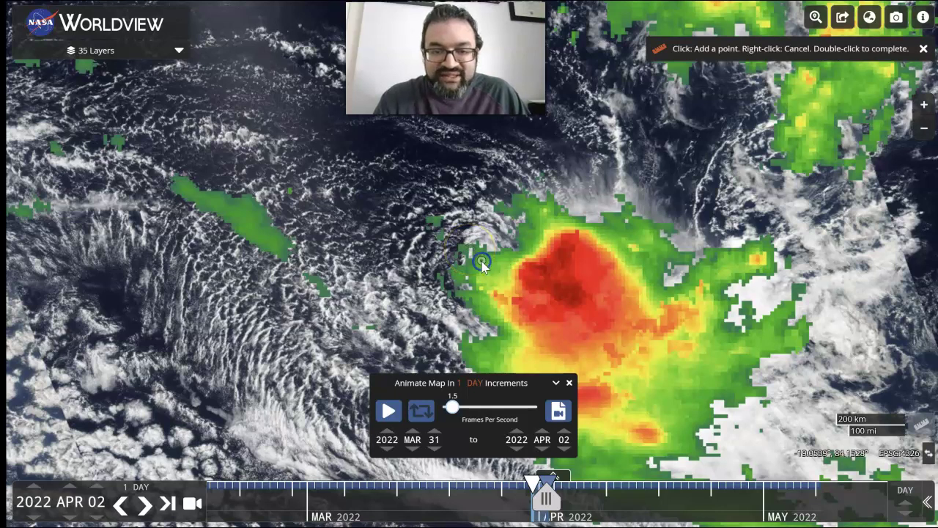
pyautogui.click(535, 224)
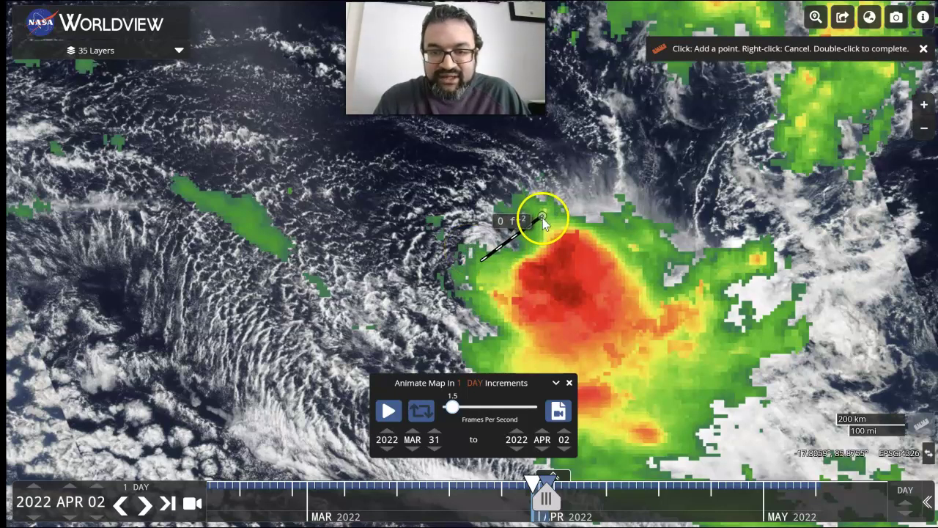
pyautogui.click(544, 220)
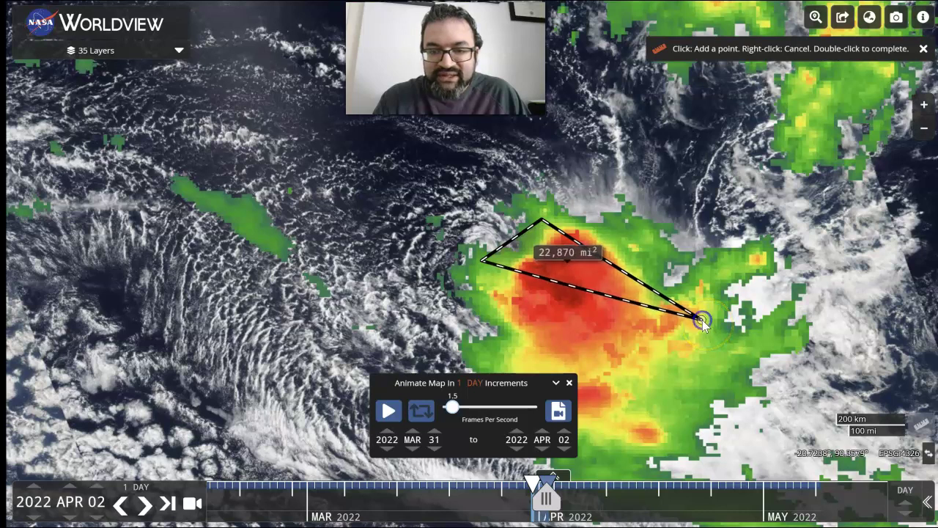
pyautogui.click(702, 320)
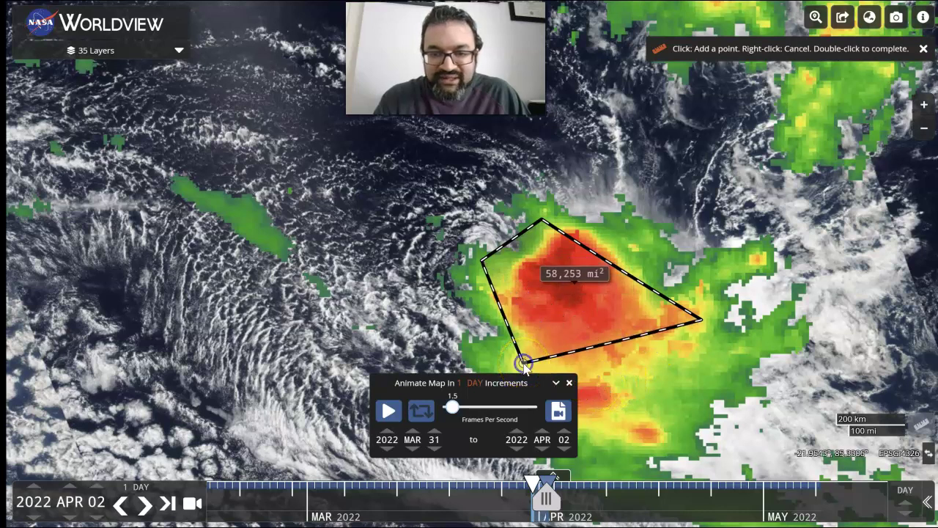
pyautogui.click(546, 357)
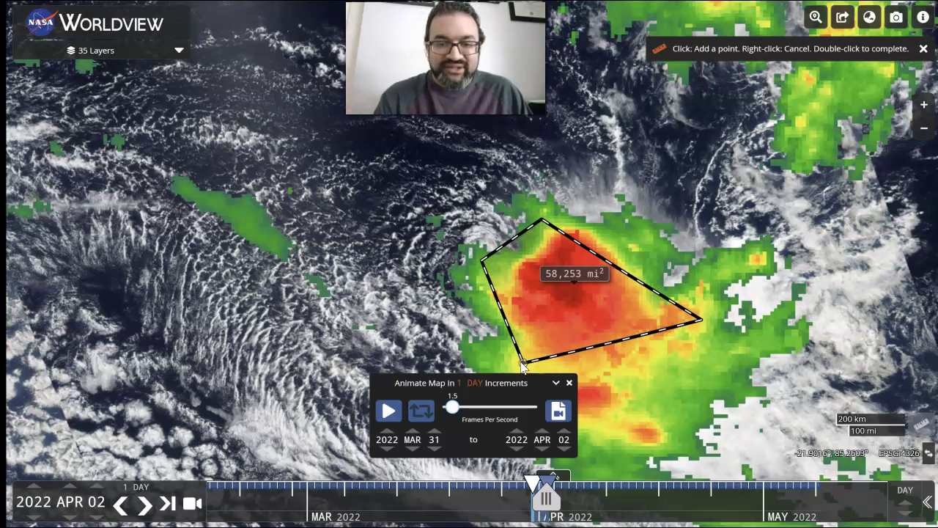
pyautogui.click(521, 362)
pyautogui.click(491, 342)
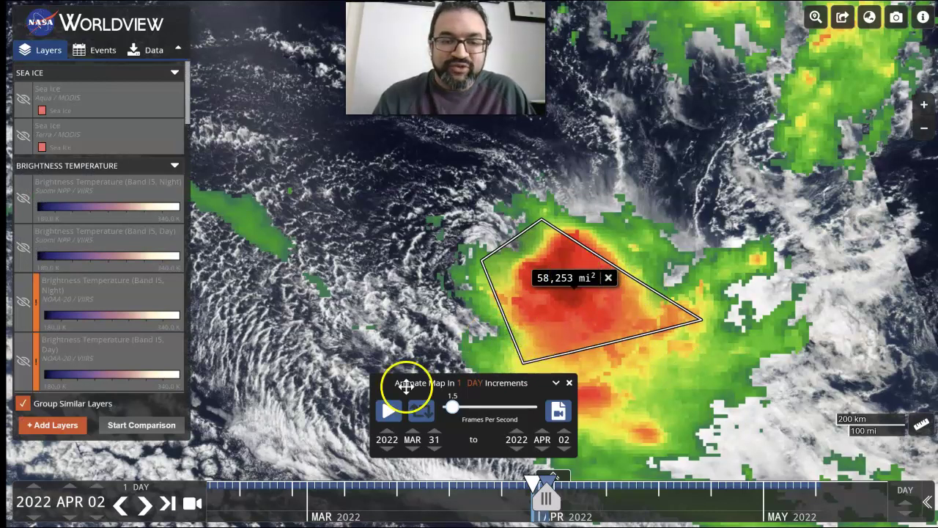
# Step: Enable the animation loop and play the cyclone map from 2022 MAR 31 to 2022 APR 02 at 1.5 frames per second
pyautogui.click(389, 413)
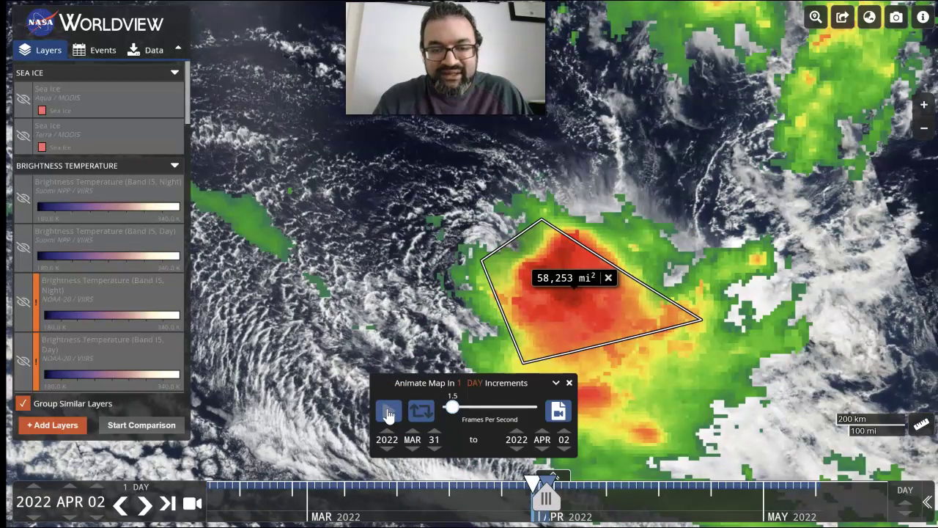
pyautogui.click(423, 413)
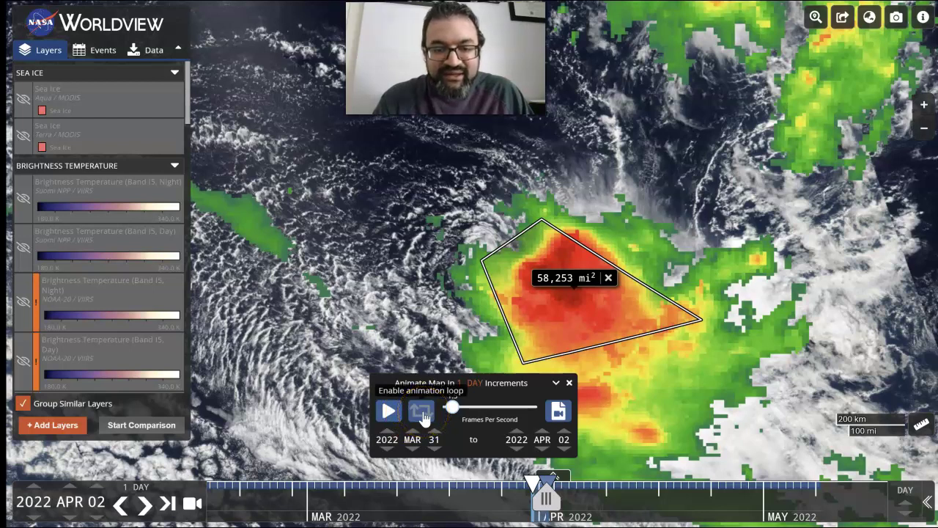
pyautogui.click(423, 413)
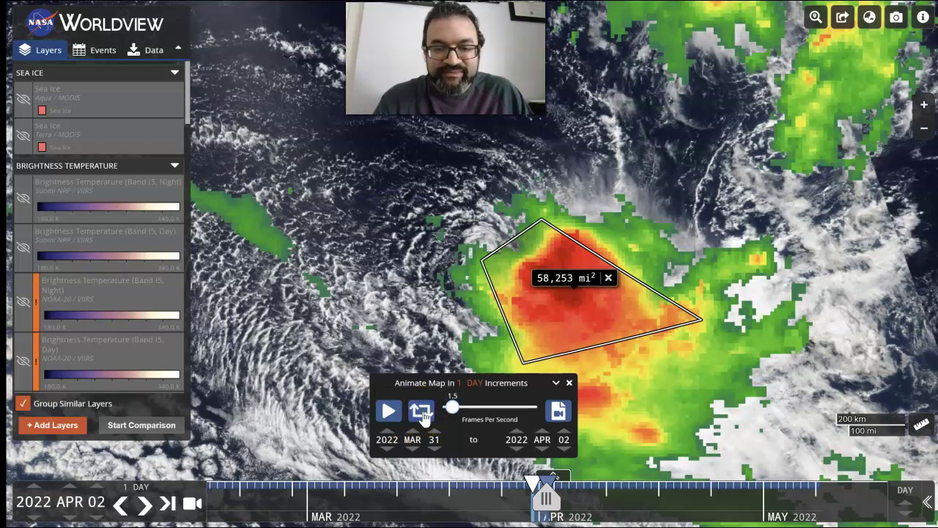
pyautogui.click(389, 412)
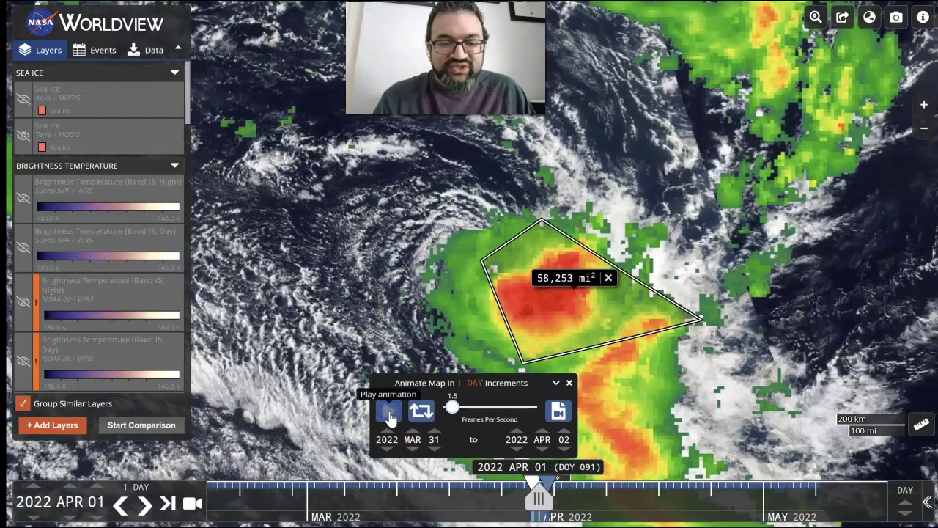
pyautogui.click(345, 211)
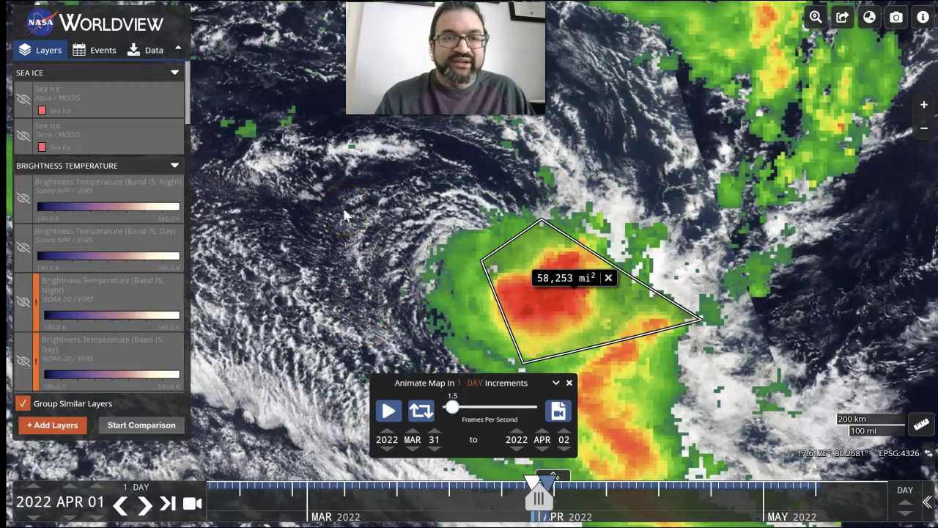
pyautogui.click(265, 209)
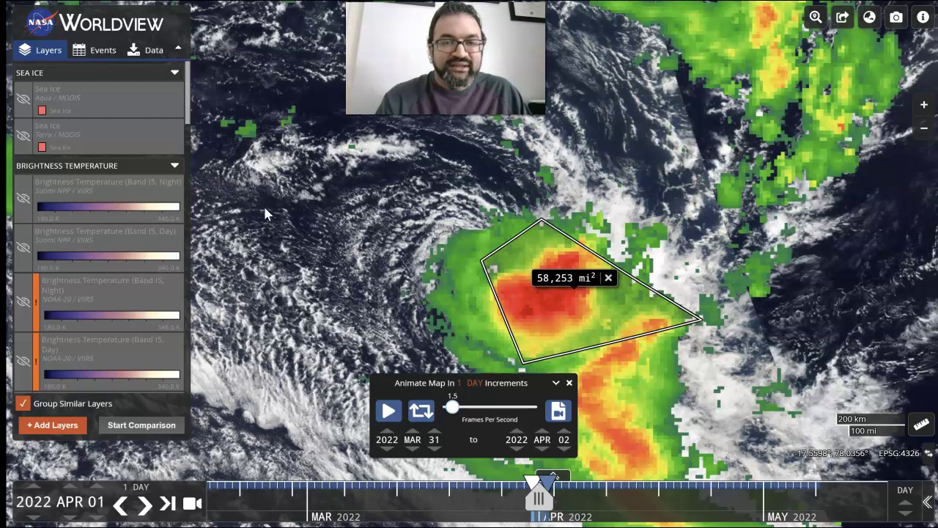
# Step: Switch to the Smithsonian Global Volcanism Program page for the Dukono volcano and view its profile
pyautogui.click(236, 9)
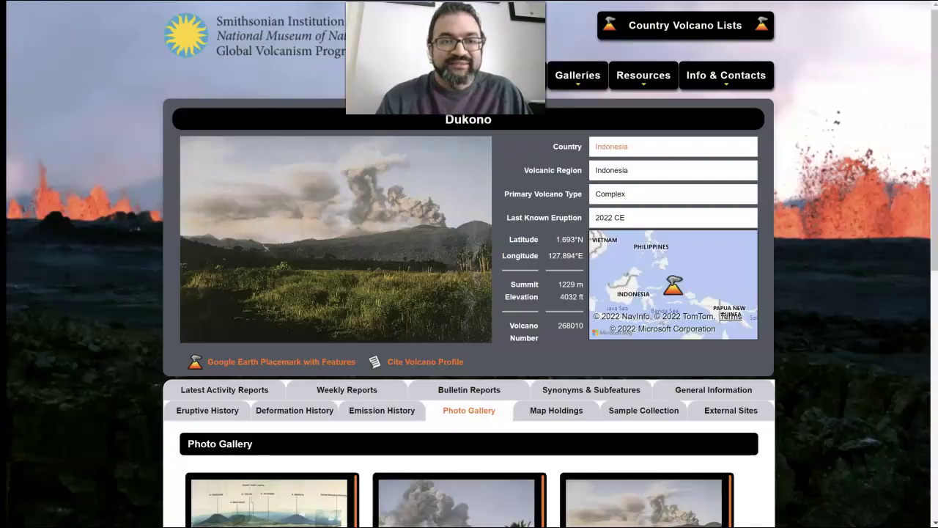
pyautogui.click(122, 165)
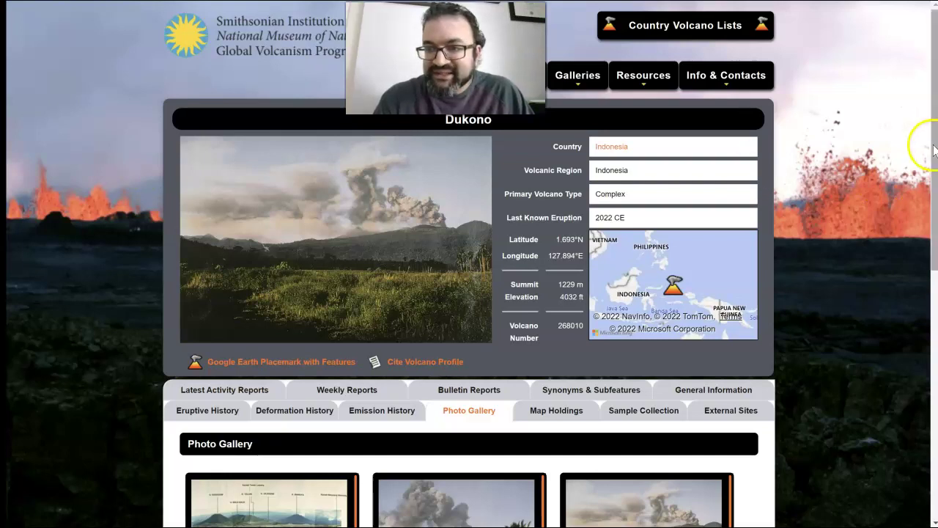
# Step: Switch to PDC Disaster Alert, expand the new notifications, and view the details of the Floods - Northeastern, United States hazard
pyautogui.moveTo(933, 153); pyautogui.dragTo(929, 103)
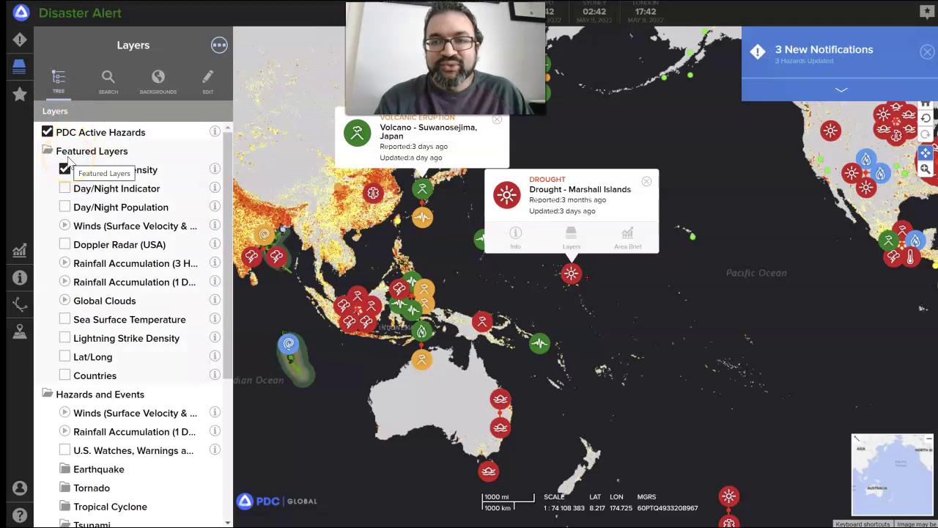
pyautogui.click(844, 94)
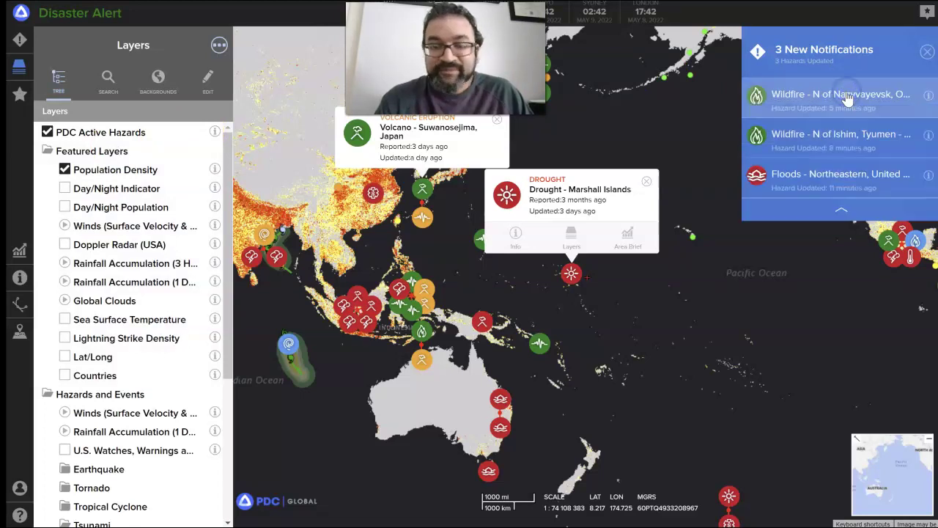
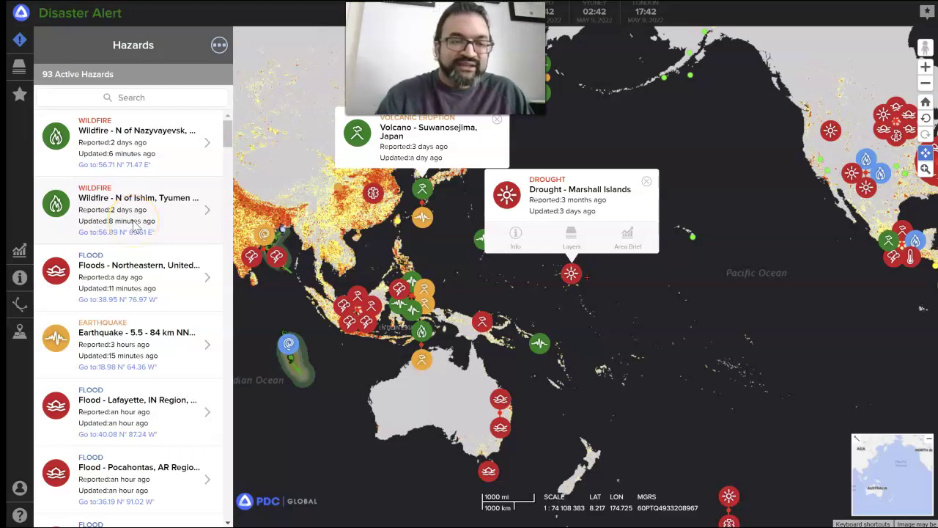
pyautogui.click(110, 291)
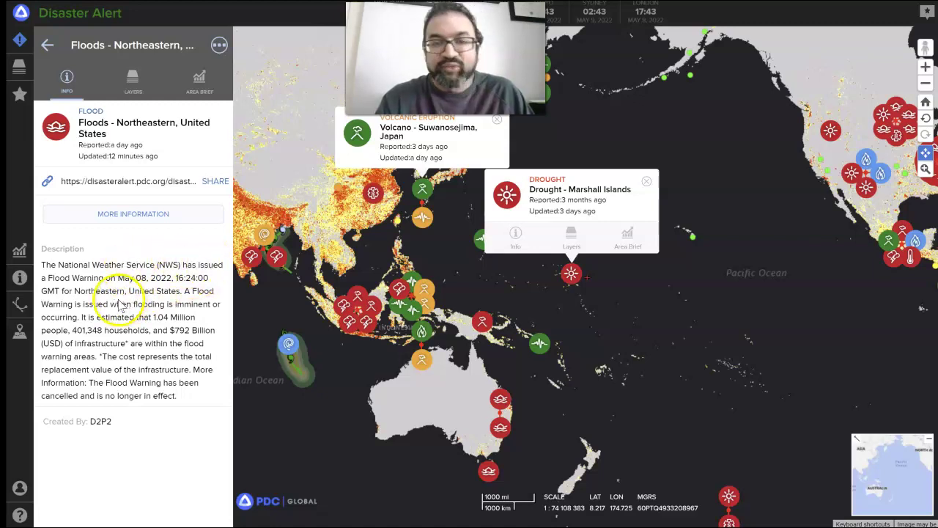
pyautogui.click(48, 45)
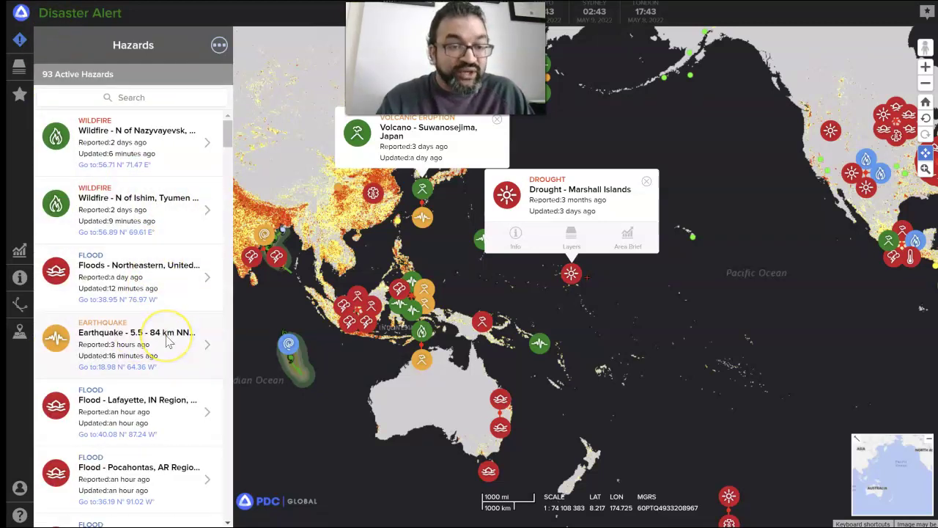
# Step: Read the Cruz Bay, U.S. Virgin Islands earthquake's description and highlight the estimate of affected people, households and infrastructure
pyautogui.click(121, 332)
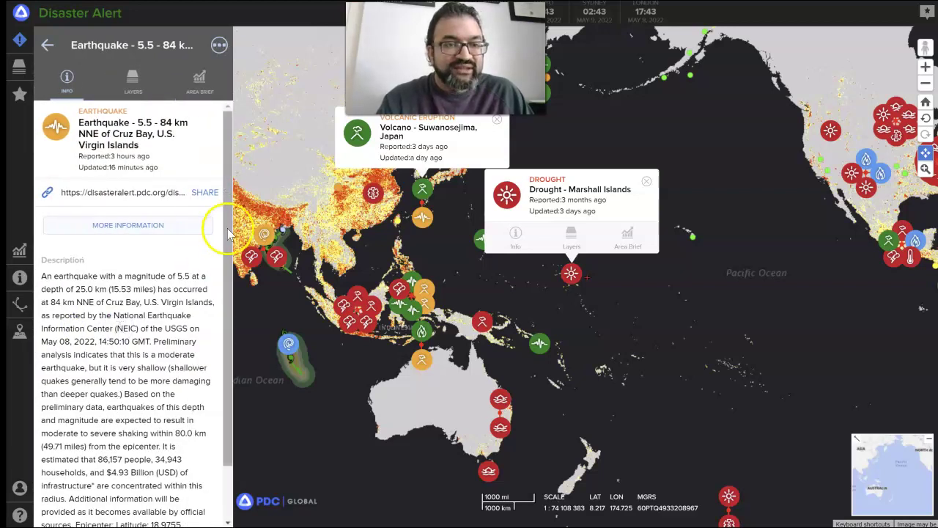
pyautogui.moveTo(227, 233); pyautogui.dragTo(220, 325)
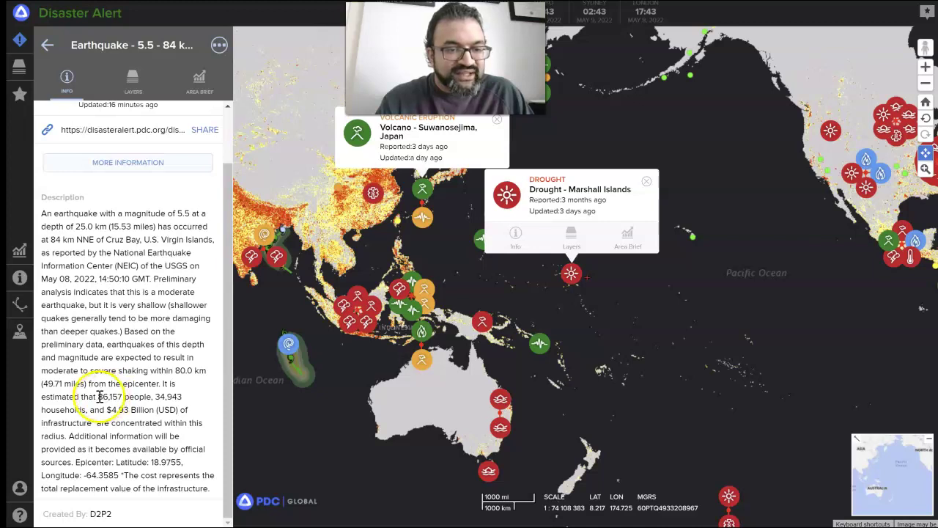
pyautogui.doubleClick(110, 396)
pyautogui.moveTo(112, 396)
pyautogui.mouseDown()
pyautogui.moveTo(170, 396)
pyautogui.moveTo(105, 396)
pyautogui.moveTo(97, 409)
pyautogui.moveTo(108, 409)
pyautogui.mouseUp()
pyautogui.click(105, 402)
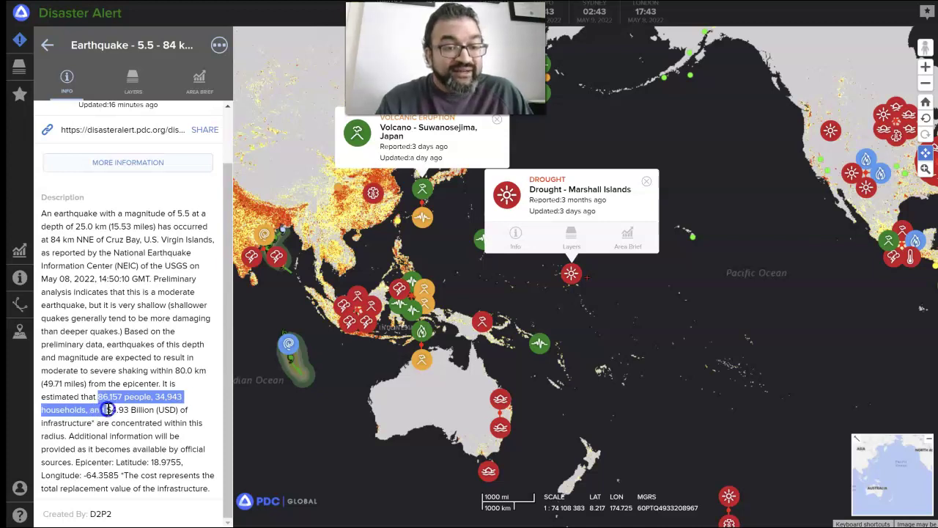
pyautogui.moveTo(108, 409); pyautogui.dragTo(128, 408)
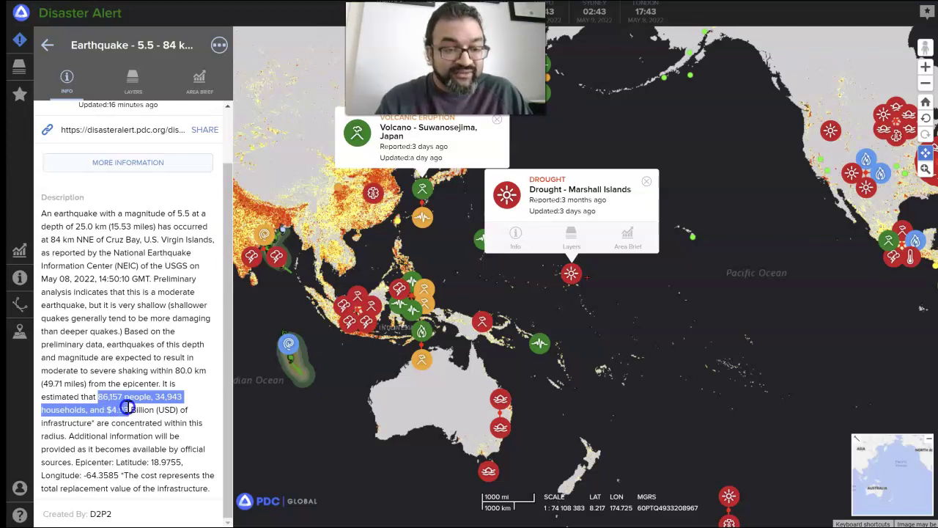
pyautogui.moveTo(127, 408); pyautogui.dragTo(159, 454)
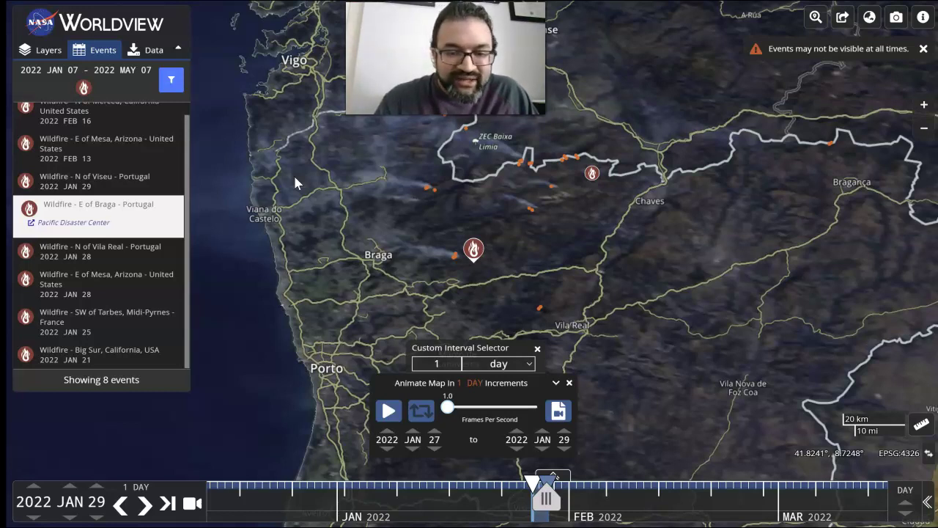
# Step: Switch to NASA Worldview's map of the wildfire east of Braga, Portugal, and start a comparison from its layers
pyautogui.click(86, 331)
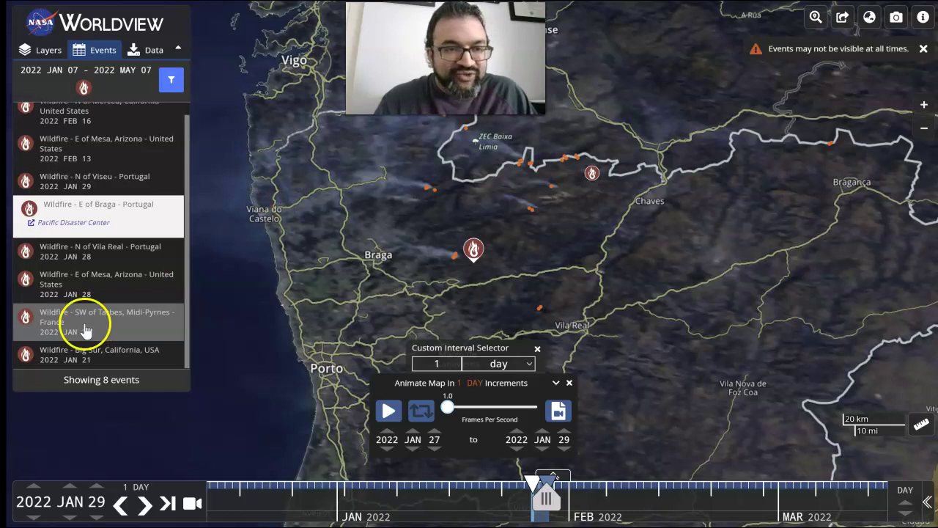
pyautogui.click(56, 51)
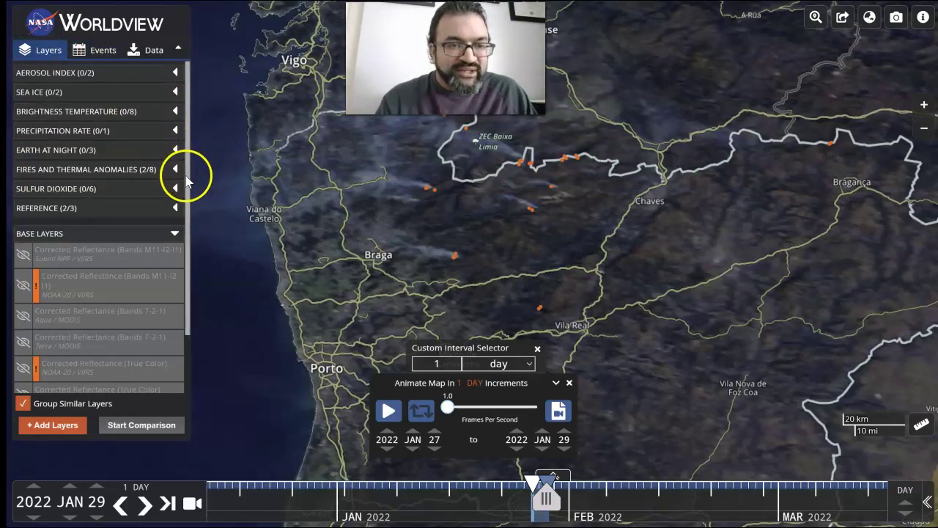
pyautogui.moveTo(186, 180); pyautogui.dragTo(188, 287)
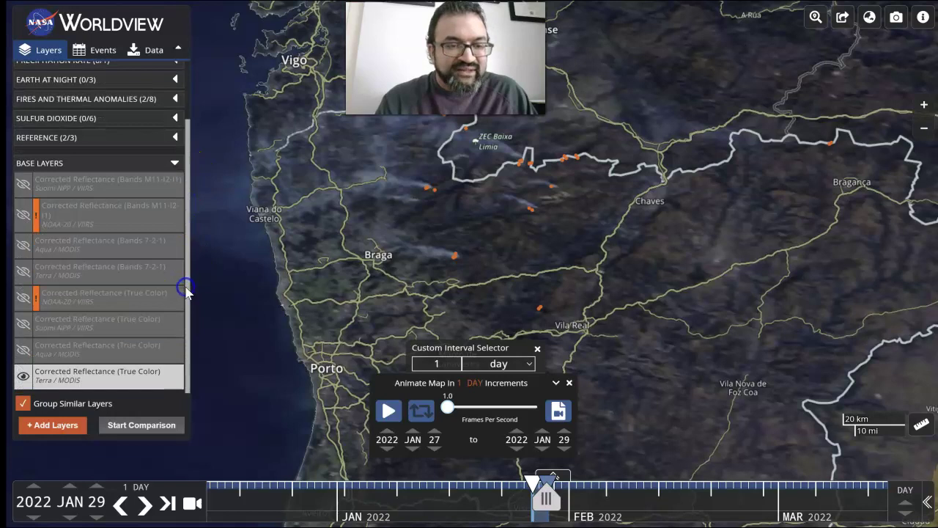
pyautogui.click(130, 431)
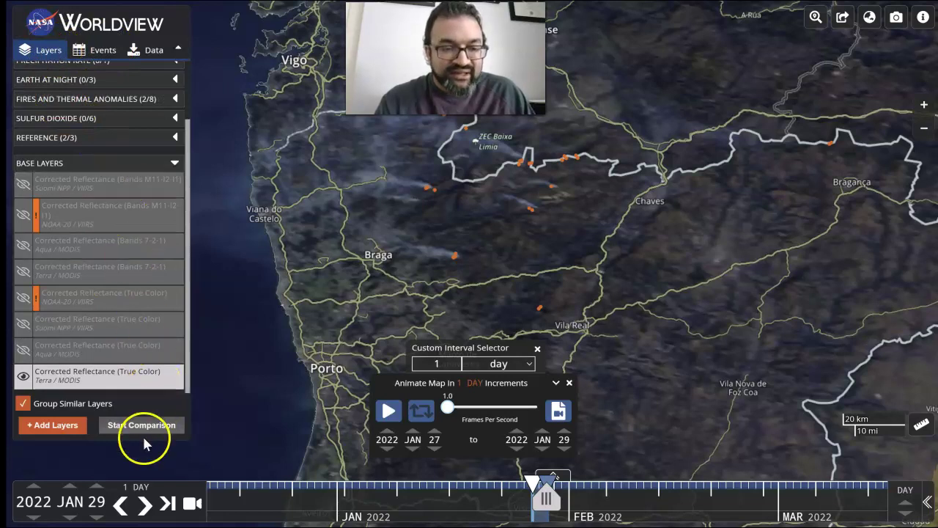
pyautogui.click(142, 425)
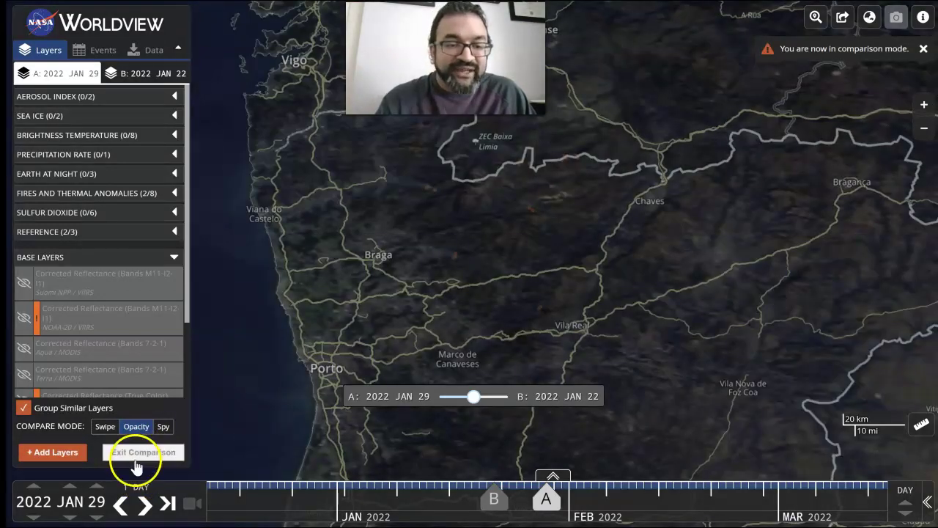
# Step: Set the compare mode to Swipe and move the divider west to just off the Portuguese coast
pyautogui.click(107, 428)
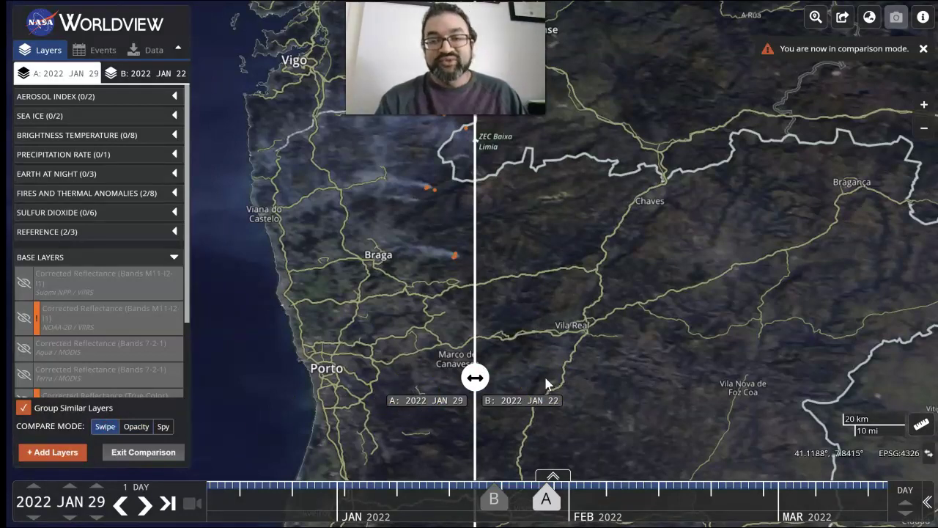
pyautogui.click(476, 378)
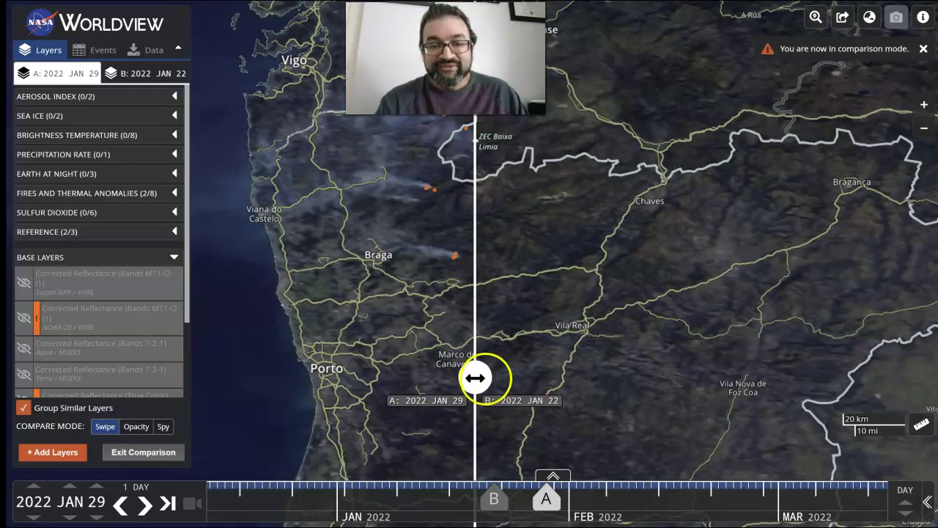
pyautogui.moveTo(477, 378); pyautogui.dragTo(265, 394)
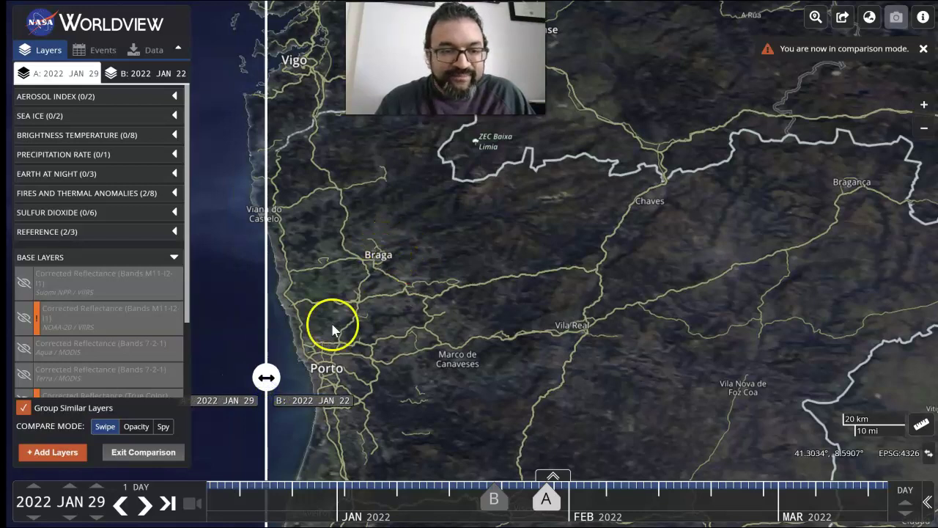
# Step: Show the Terra / MODIS Corrected Reflectance (Bands 7-2-1) layer on side A and move the swipe divider east past Vila Real
pyautogui.moveTo(188, 286); pyautogui.dragTo(189, 394)
pyautogui.moveTo(115, 386)
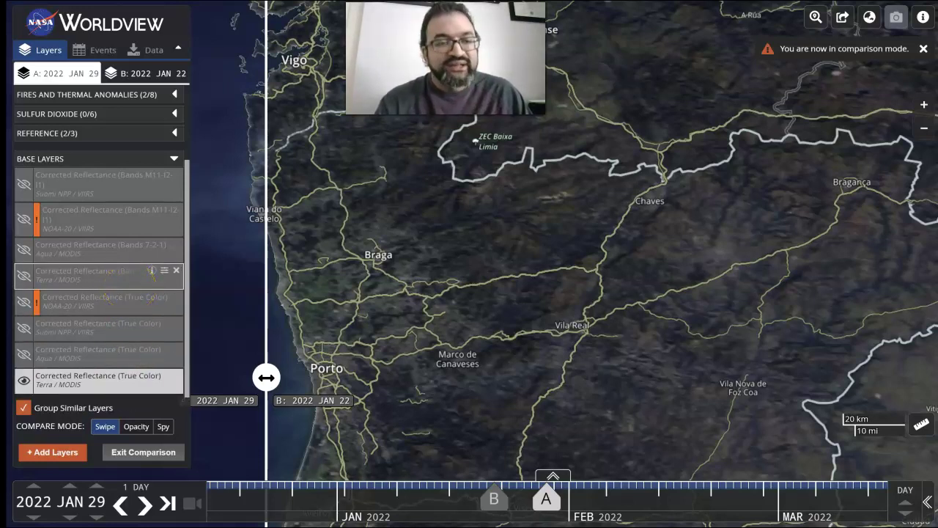
pyautogui.click(117, 285)
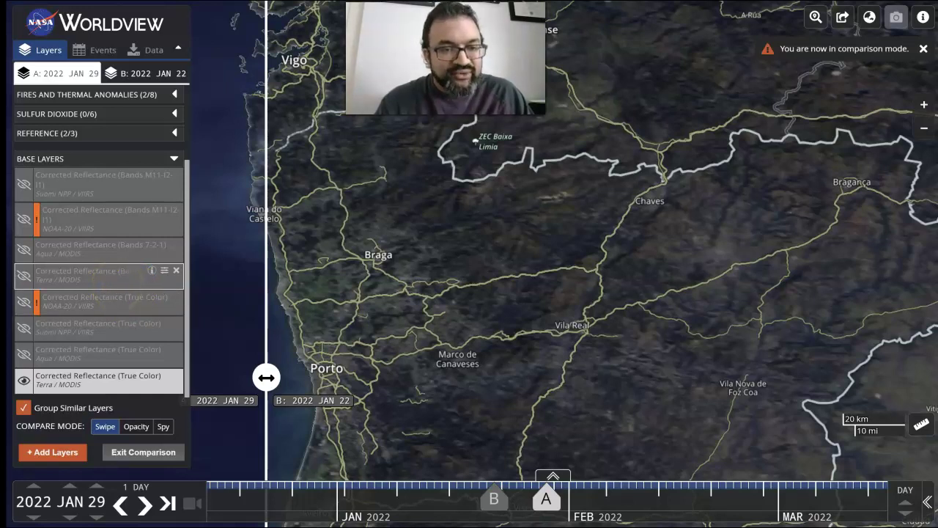
pyautogui.click(29, 281)
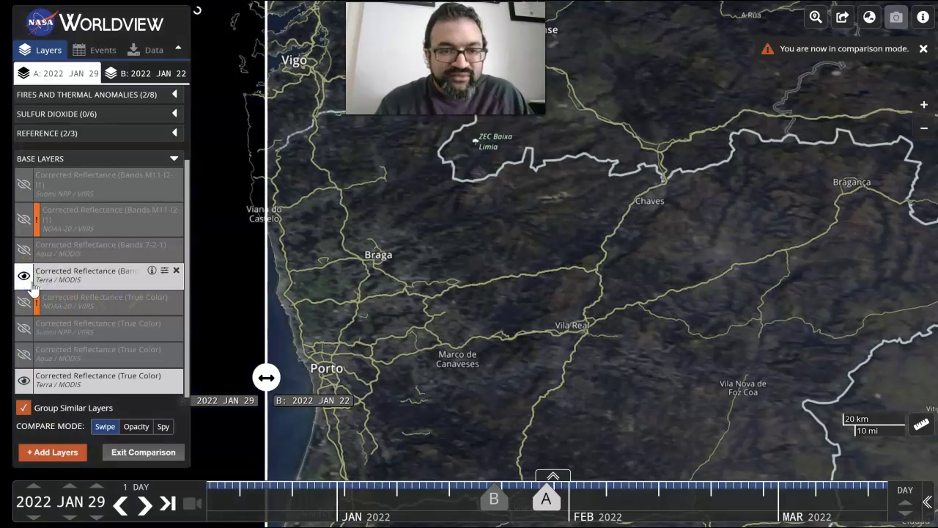
pyautogui.moveTo(266, 377); pyautogui.dragTo(627, 378)
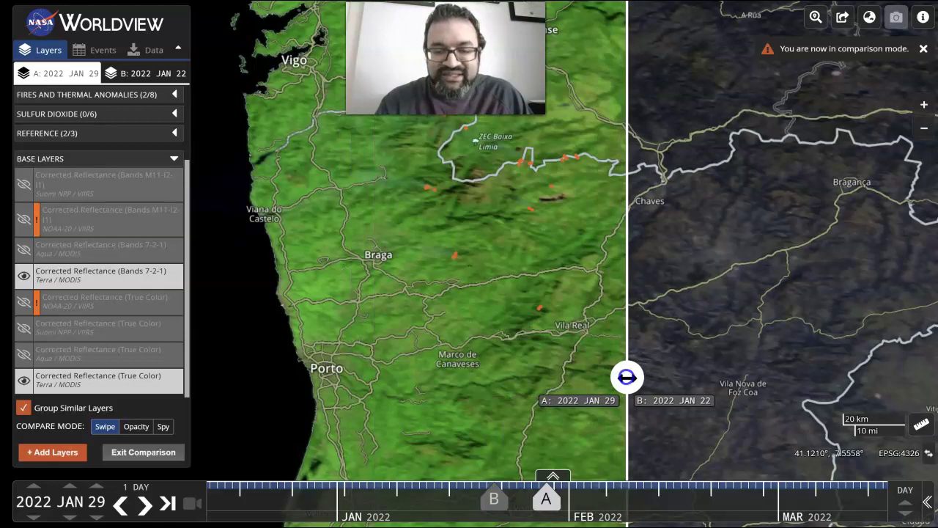
# Step: View the layer coverage of the displayed layers on the timeline and close it
pyautogui.click(552, 478)
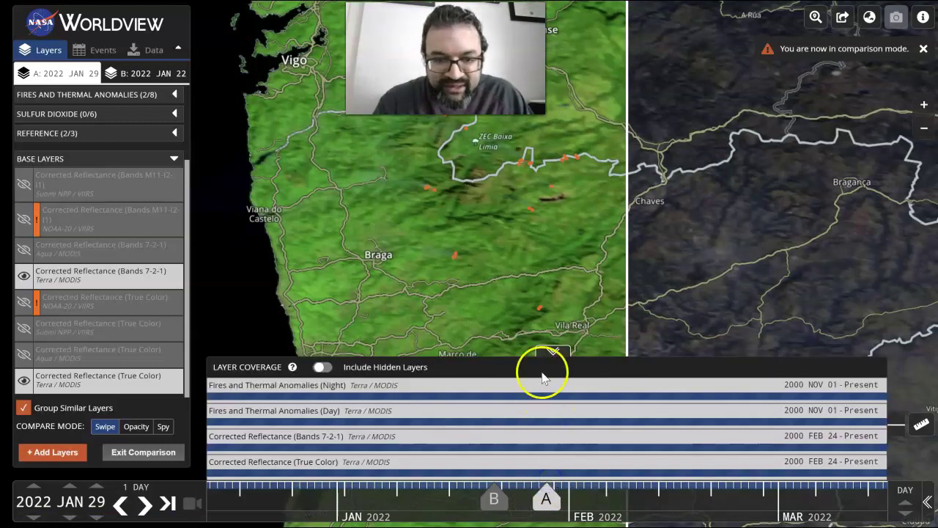
pyautogui.scroll(1, 485, 317)
pyautogui.click(525, 304)
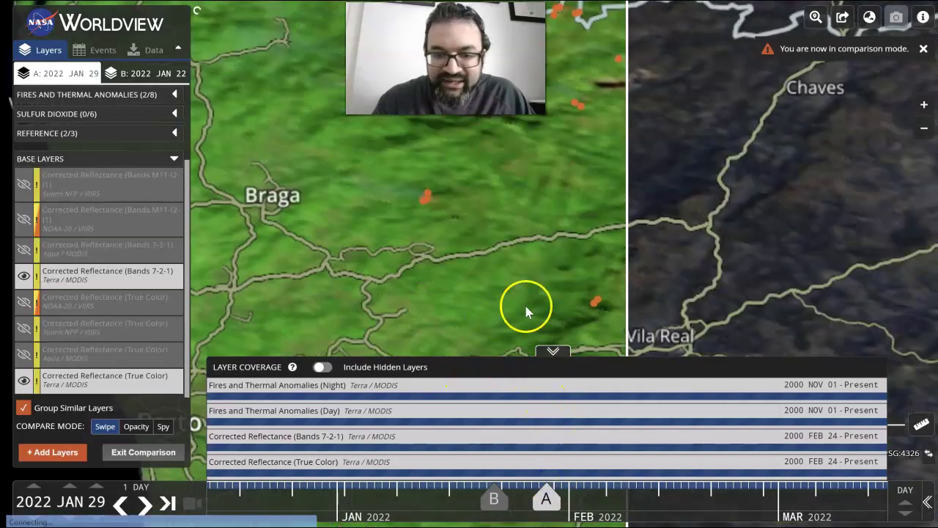
pyautogui.click(539, 444)
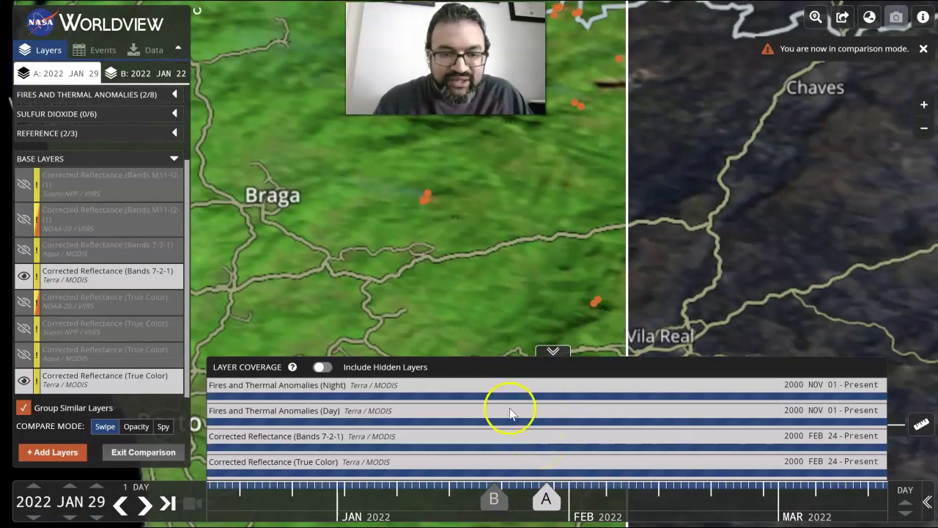
pyautogui.click(551, 352)
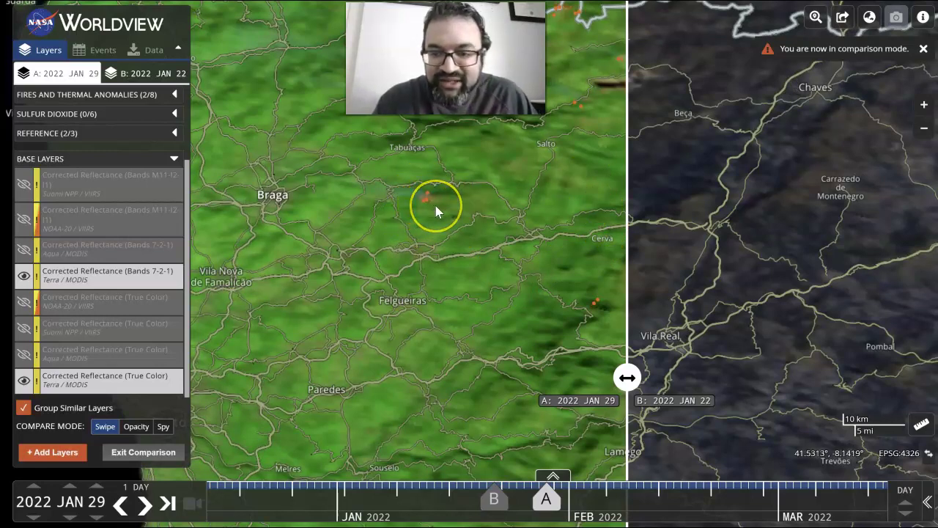
# Step: Measure the distance around the fire spot east of Braga in kilometres with a closed outline
pyautogui.click(927, 427)
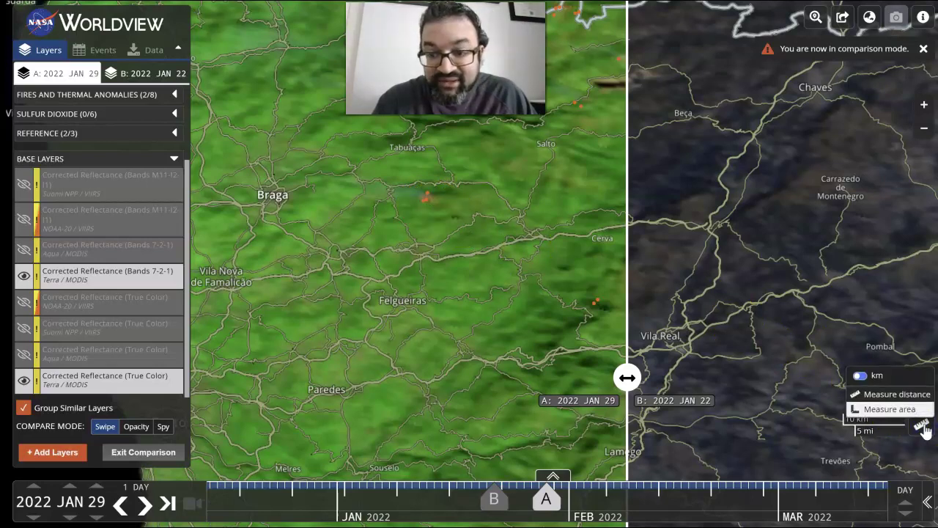
pyautogui.click(906, 396)
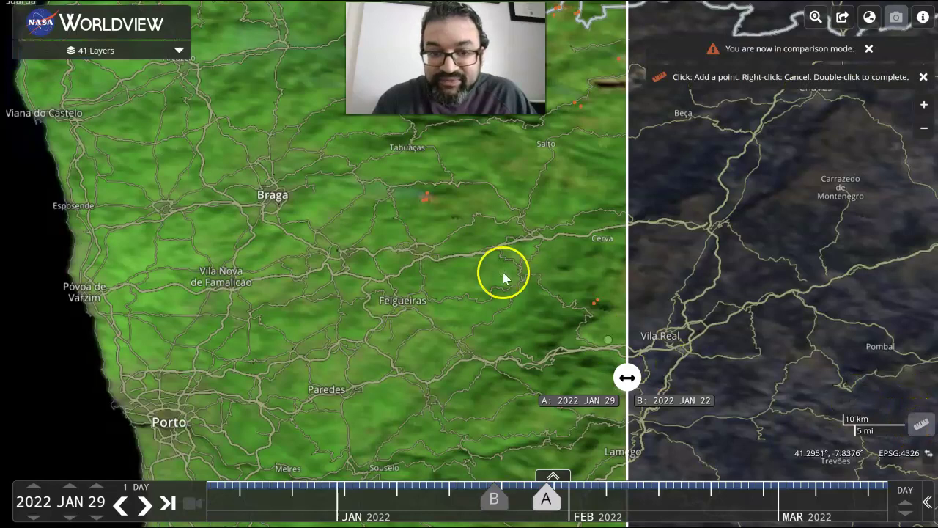
pyautogui.moveTo(421, 190); pyautogui.dragTo(442, 198)
pyautogui.click(442, 199)
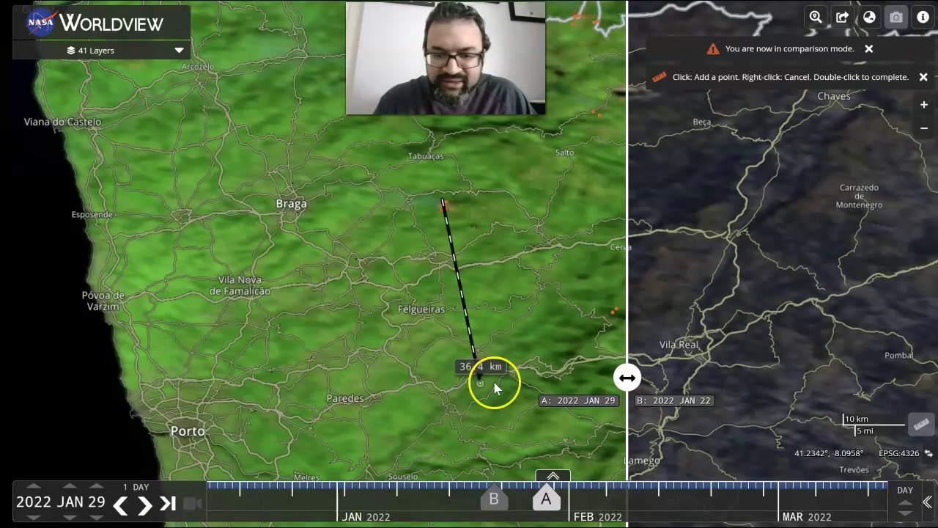
pyautogui.click(438, 212)
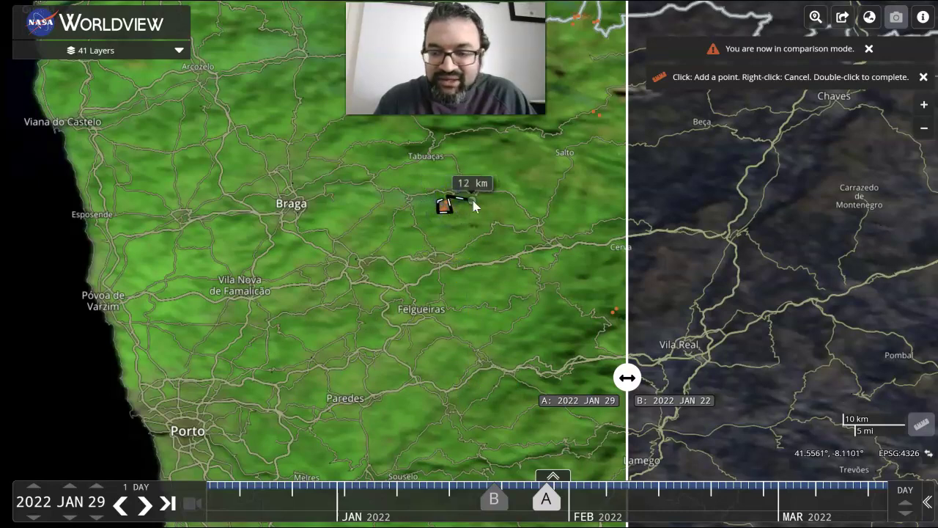
pyautogui.doubleClick(443, 204)
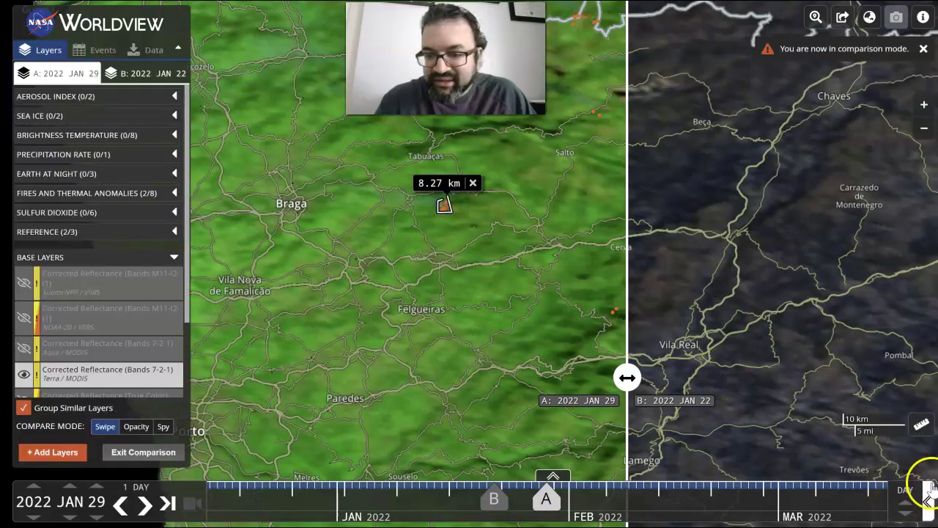
# Step: Measure the area of the fire spot east of Braga with a closed outline in square kilometres
pyautogui.click(922, 425)
pyautogui.click(889, 370)
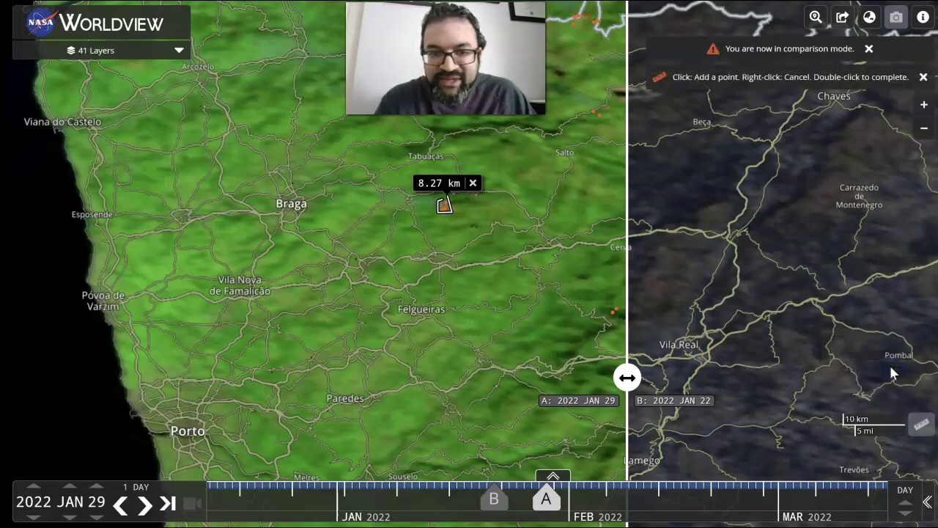
pyautogui.click(911, 413)
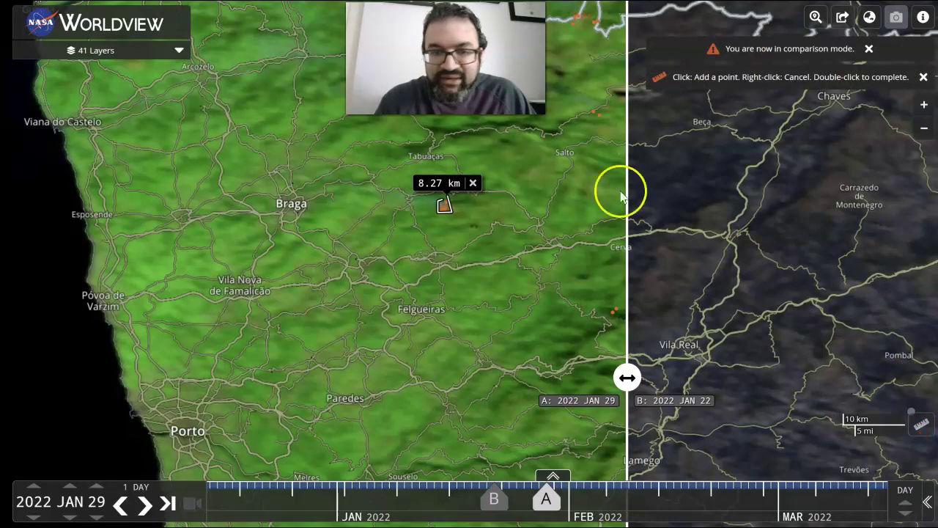
pyautogui.moveTo(436, 202); pyautogui.dragTo(449, 207)
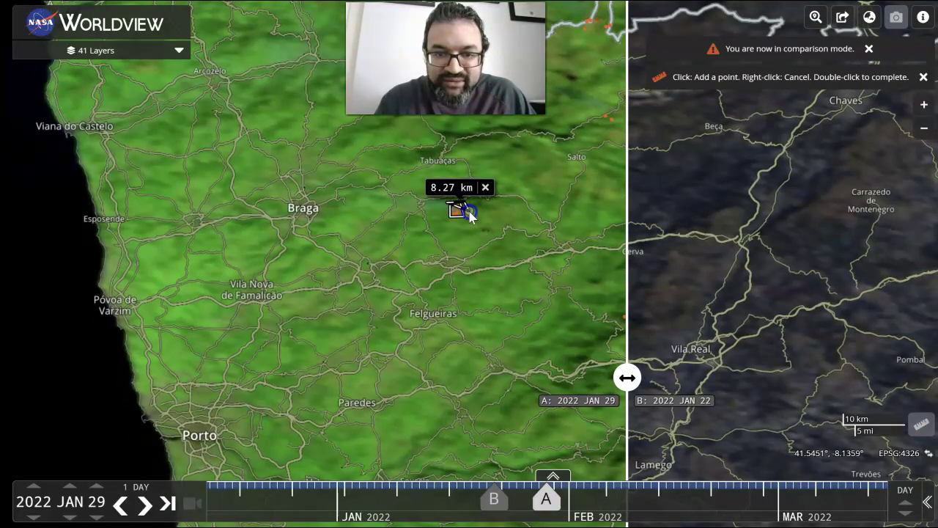
pyautogui.click(463, 223)
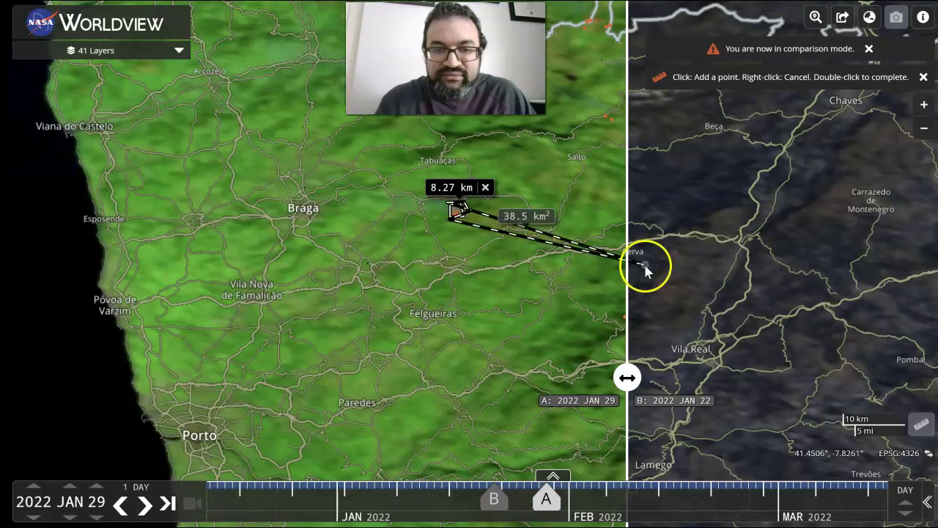
pyautogui.rightClick(450, 220)
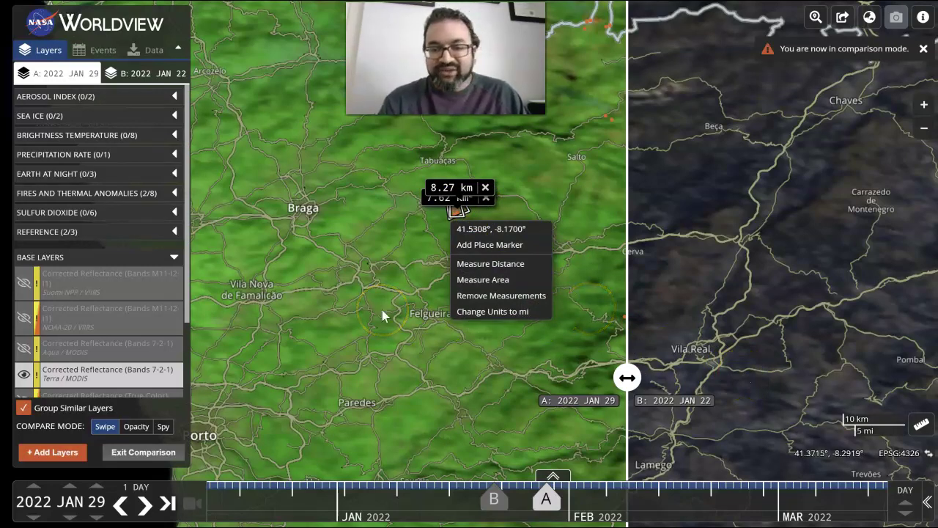
# Step: Set the compare mode to Opacity and shift the blend fully to side A, 2022 JAN 29
pyautogui.moveTo(627, 378); pyautogui.dragTo(622, 402)
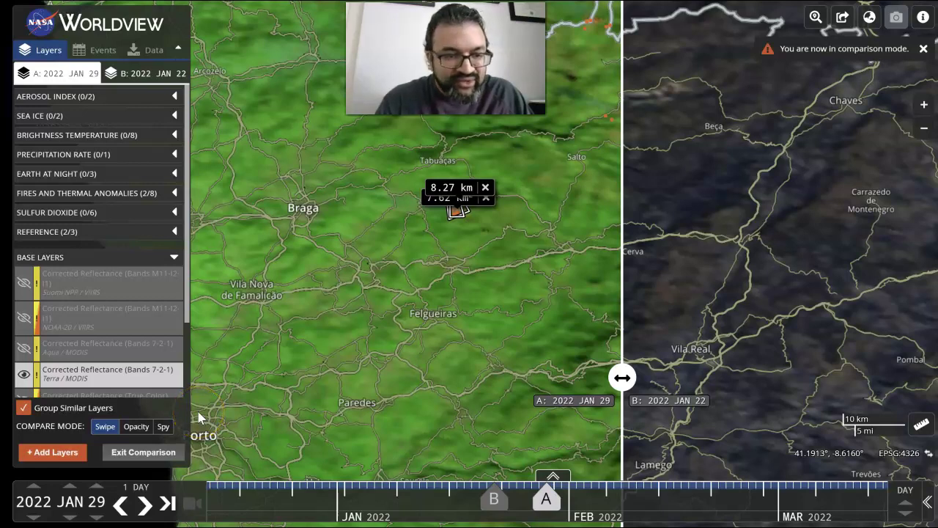
pyautogui.click(136, 428)
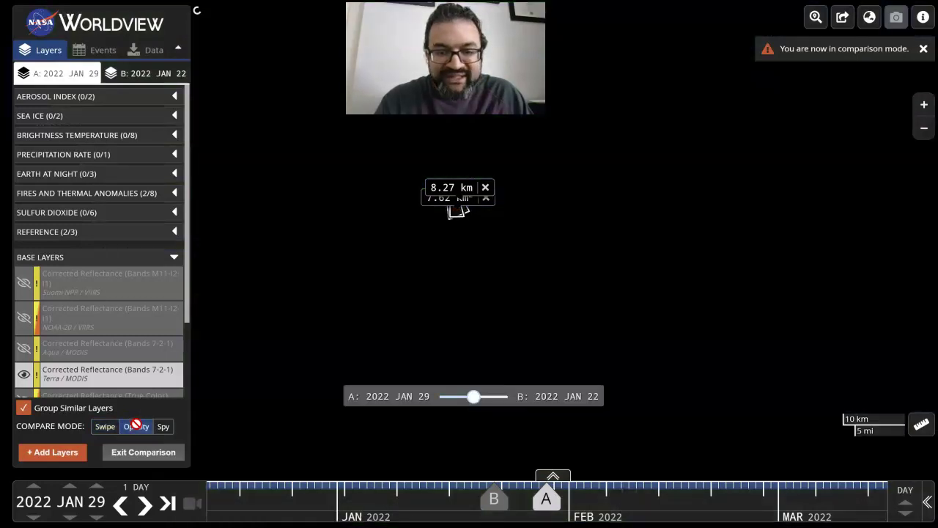
pyautogui.moveTo(474, 396)
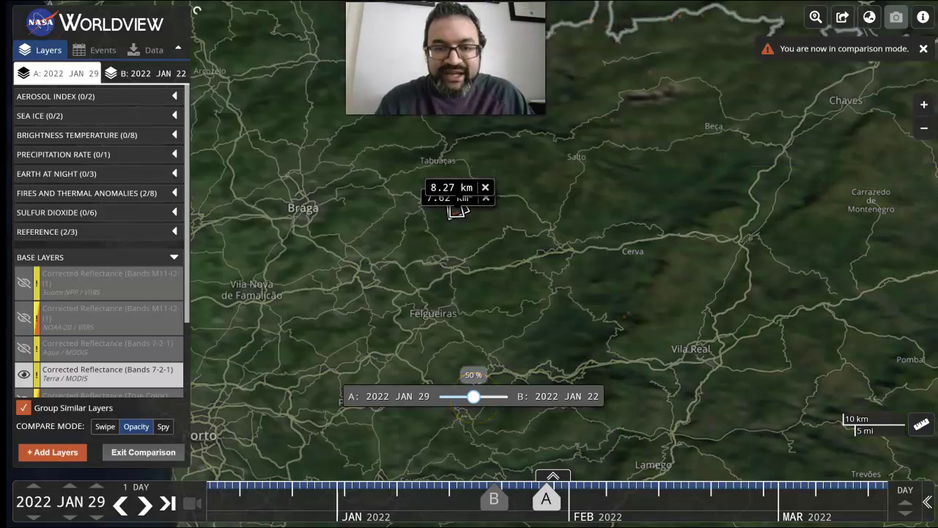
pyautogui.moveTo(474, 396); pyautogui.dragTo(393, 402)
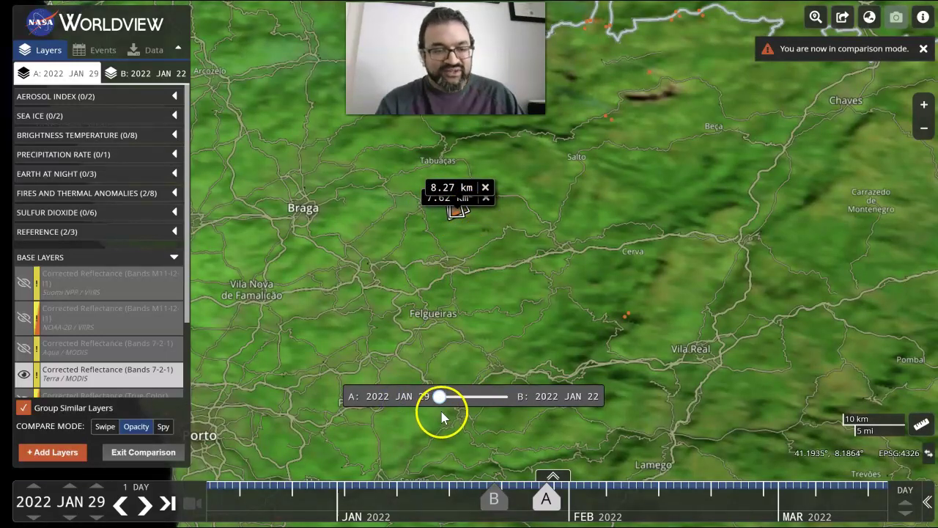
pyautogui.moveTo(443, 400)
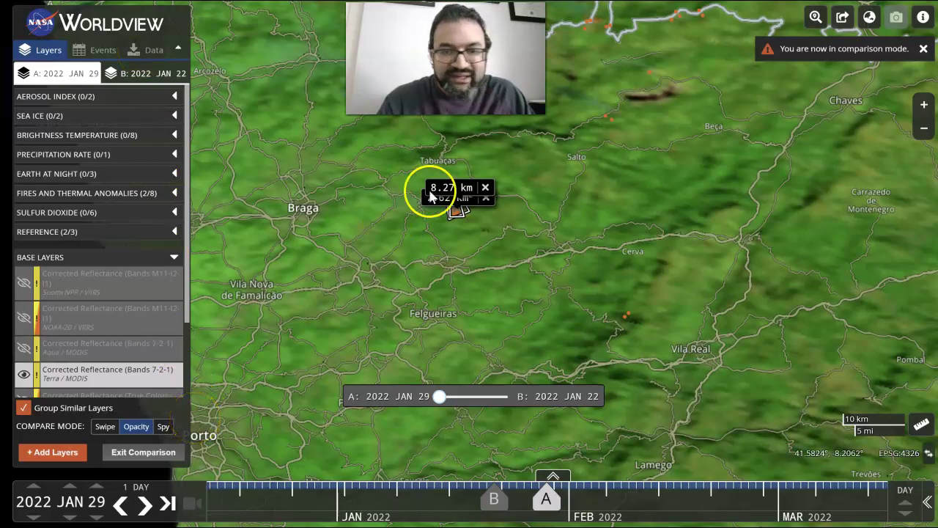
# Step: Remove the distance and area measurements from the map
pyautogui.rightClick(417, 172)
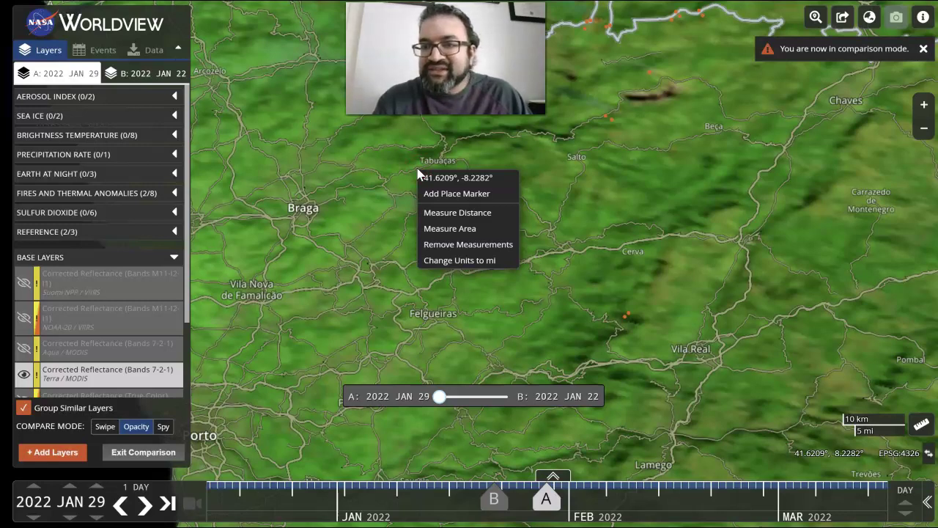
pyautogui.click(388, 203)
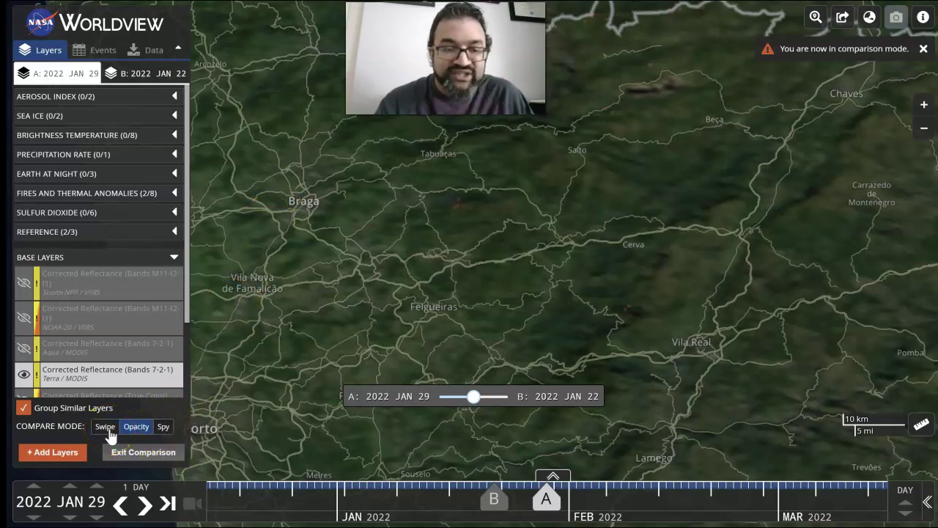
# Step: Compare the dates in Spy mode with side A's Terra / MODIS Corrected Reflectance (Bands 7-2-1) layer hidden, and exit the comparison
pyautogui.click(166, 428)
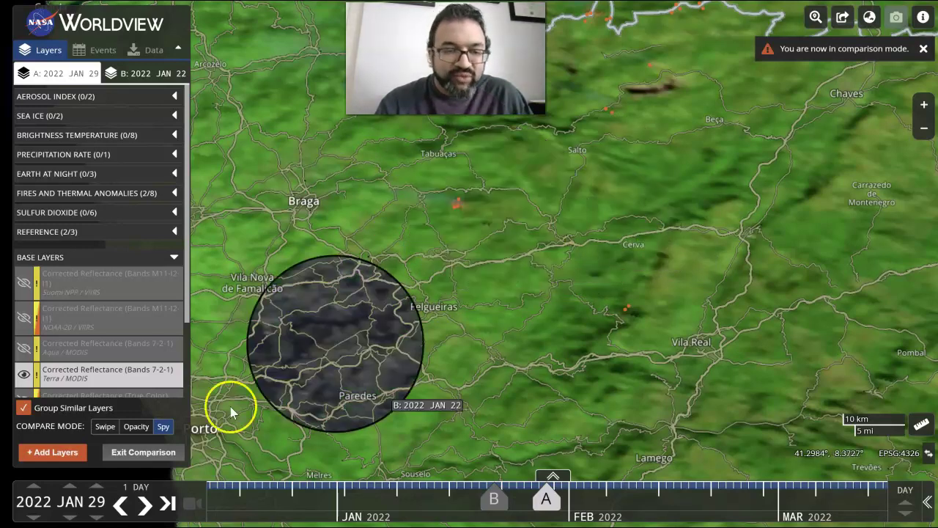
pyautogui.click(22, 374)
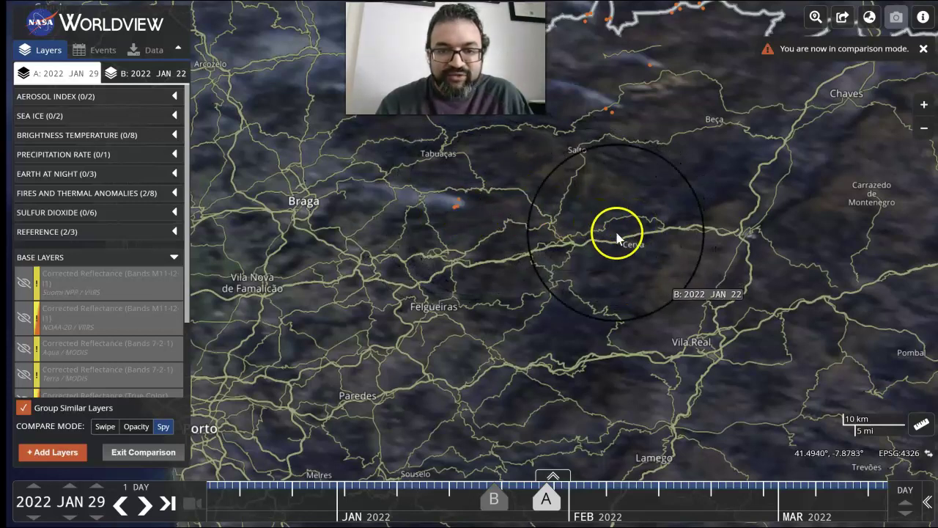
pyautogui.click(135, 454)
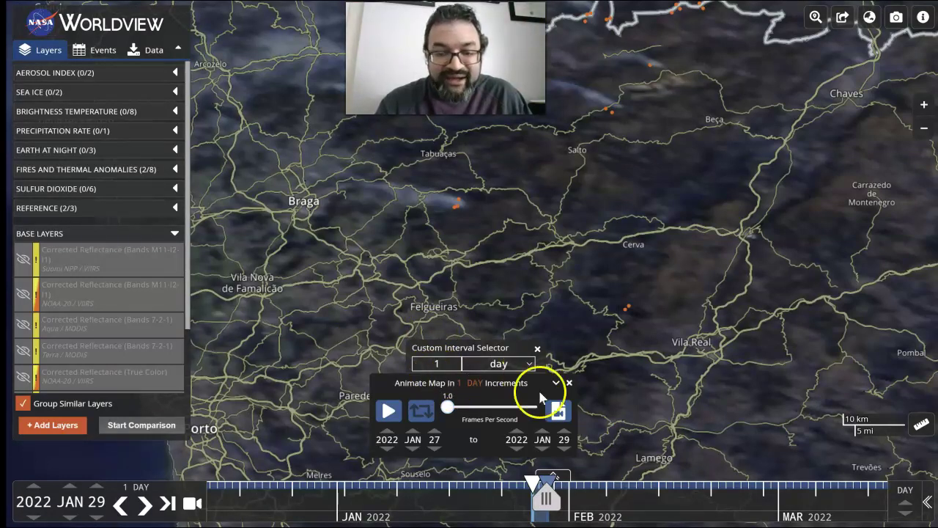
# Step: Create an animated GIF of 2022 JAN 27 to JAN 29, framed about 267 by 245 px around the fire east of Braga, and close its preview
pyautogui.click(557, 412)
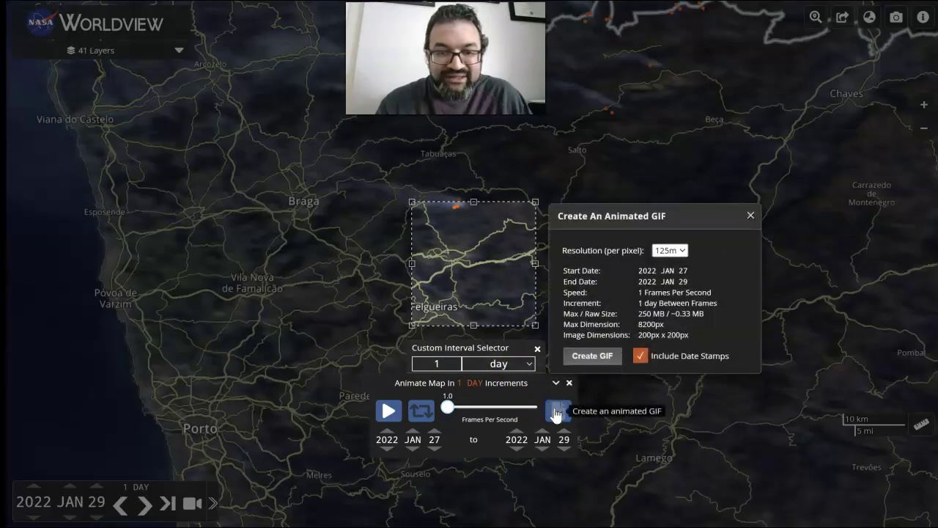
pyautogui.moveTo(476, 252); pyautogui.dragTo(462, 208)
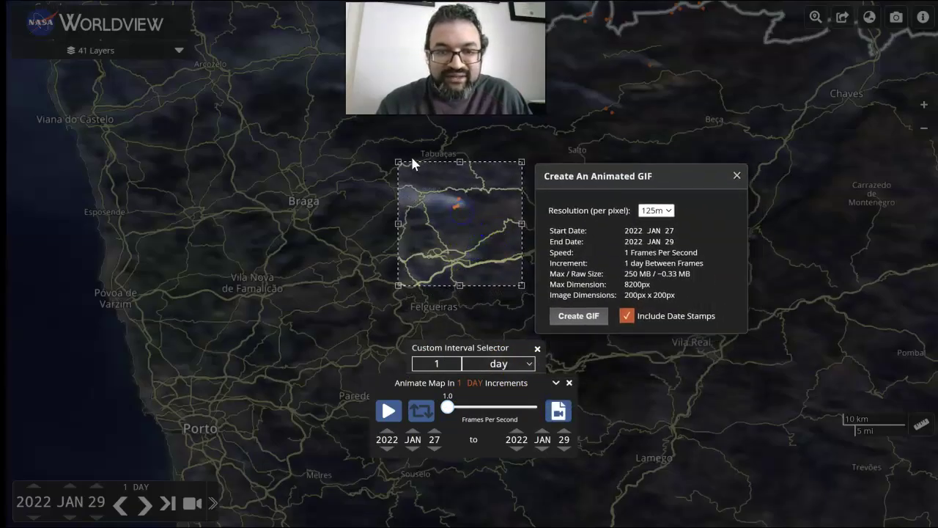
pyautogui.moveTo(390, 155); pyautogui.dragTo(356, 134)
pyautogui.moveTo(419, 194); pyautogui.dragTo(435, 189)
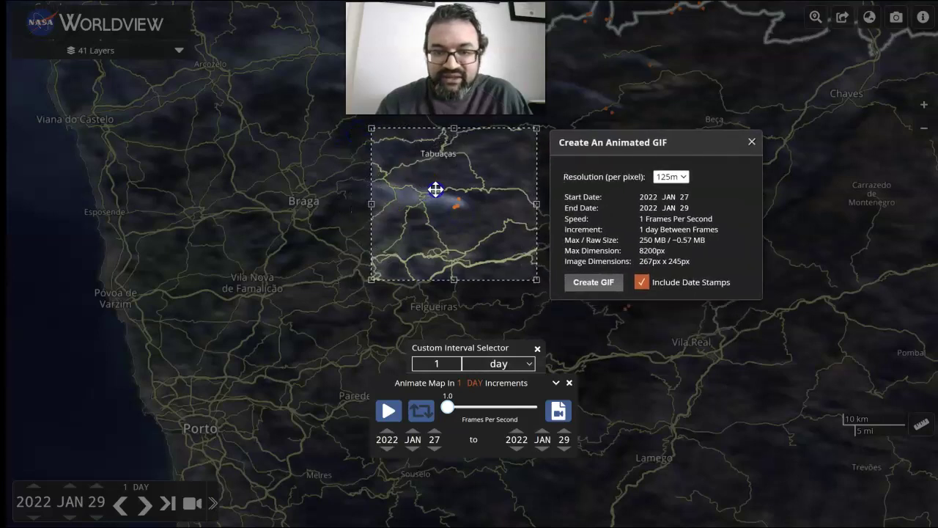
pyautogui.click(579, 285)
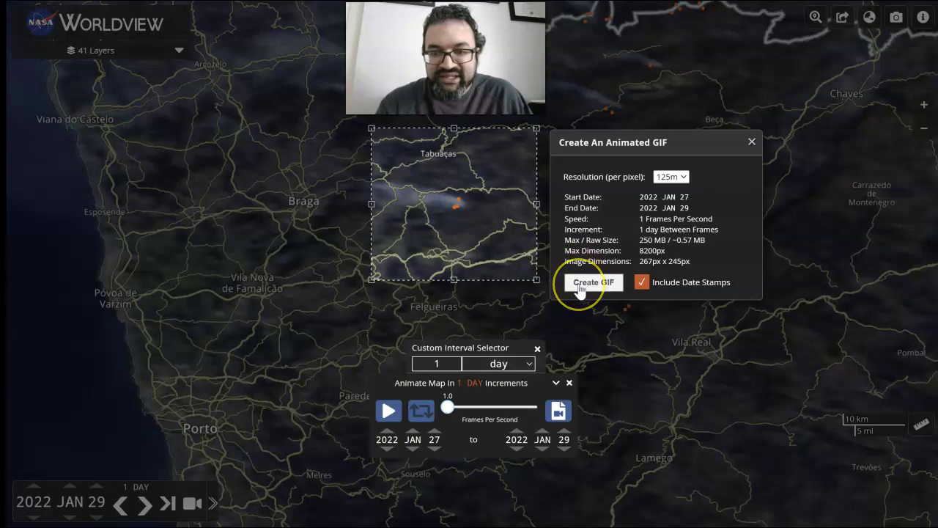
pyautogui.click(579, 286)
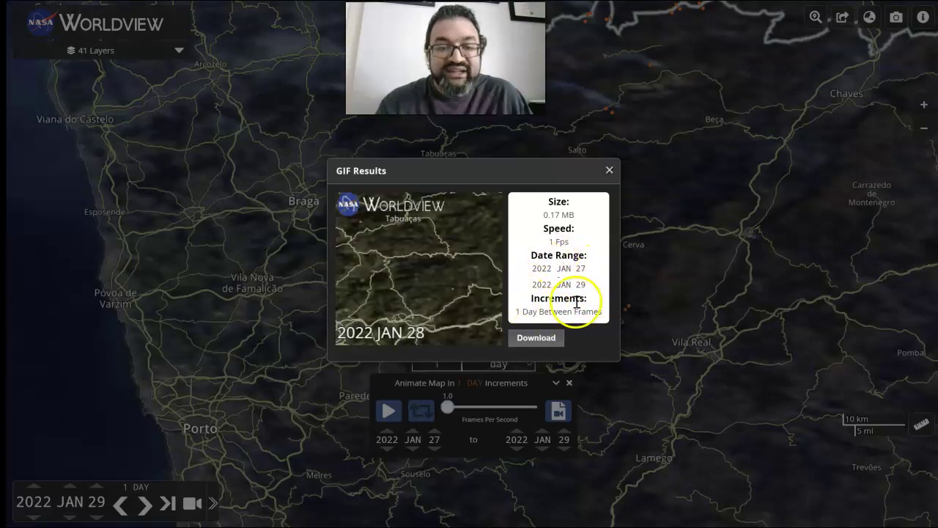
pyautogui.click(609, 171)
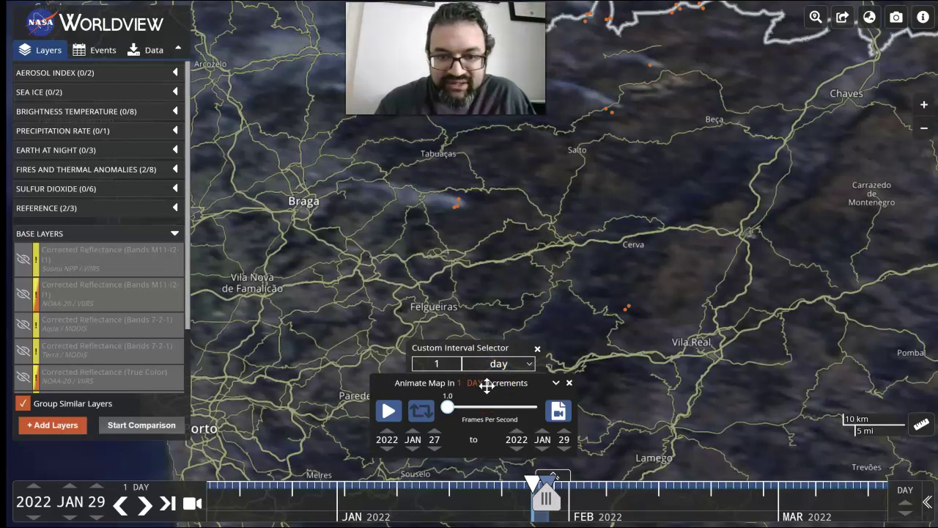
# Step: Set the end date of the map animation to 2022 FEB 03
pyautogui.click(558, 415)
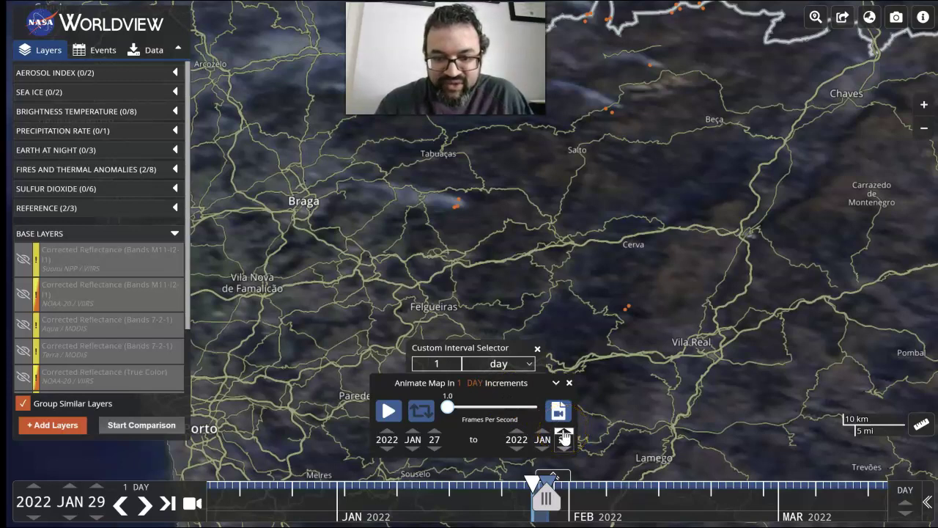
pyautogui.click(563, 436)
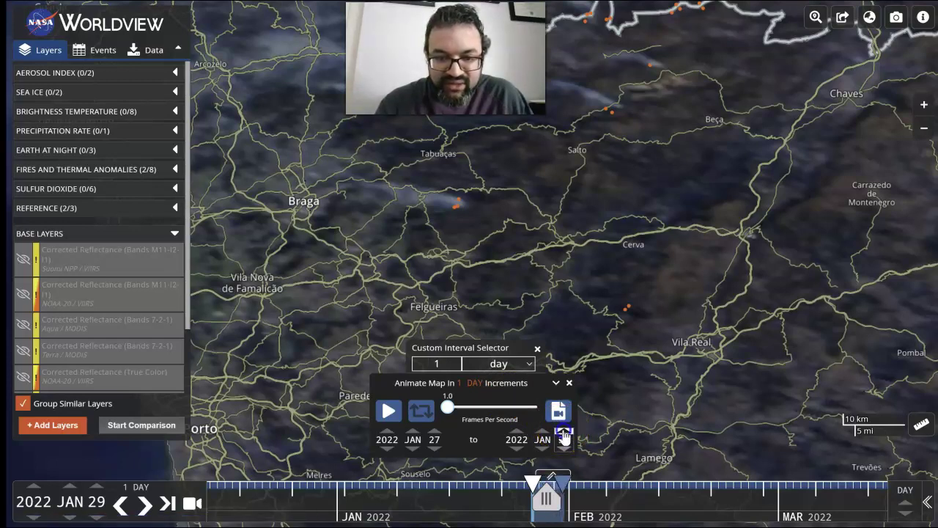
pyautogui.click(563, 434)
pyautogui.click(563, 435)
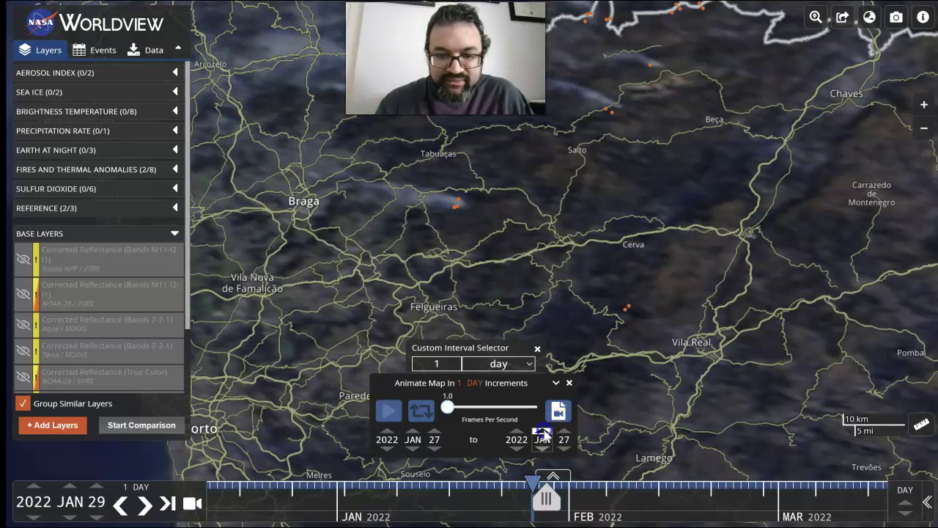
pyautogui.click(563, 435)
pyautogui.click(563, 432)
pyautogui.click(563, 432)
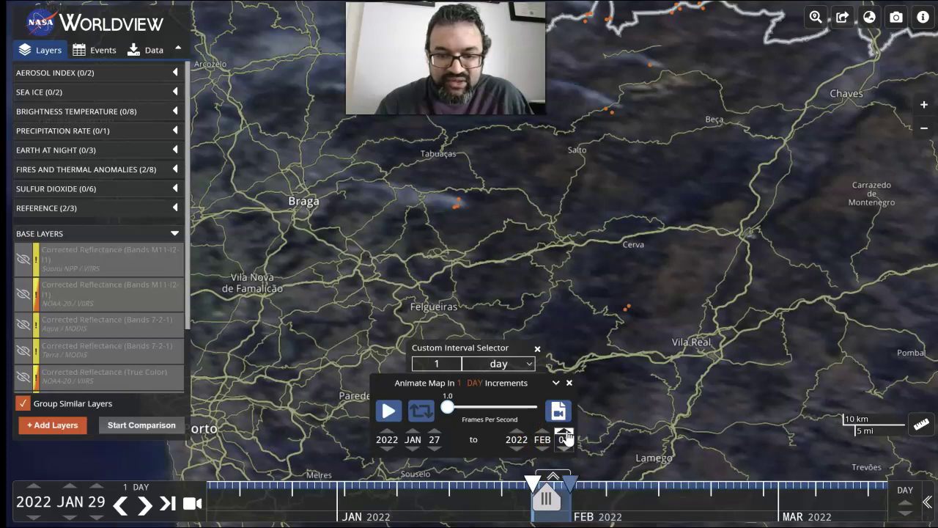
pyautogui.click(565, 434)
pyautogui.click(564, 434)
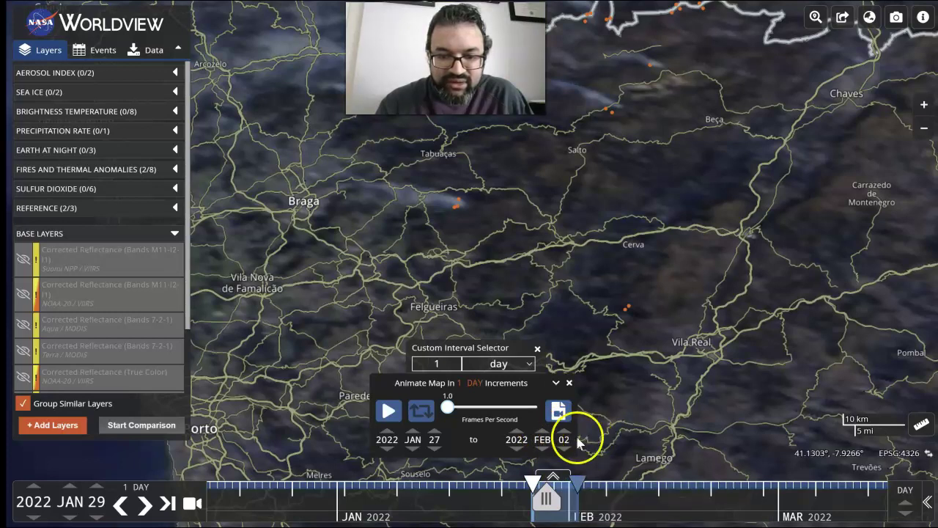
pyautogui.click(481, 454)
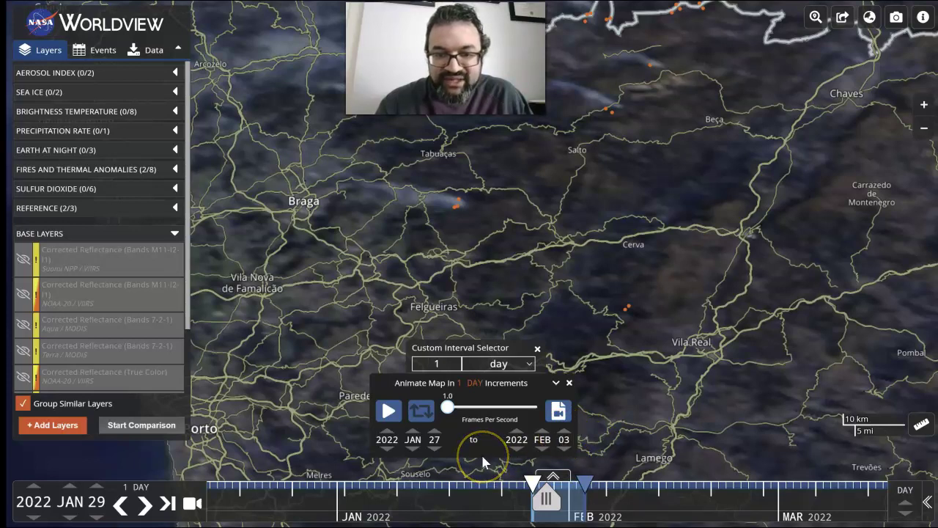
# Step: Set the animation's start date to 2022 JAN 26 and play it on the map
pyautogui.click(434, 449)
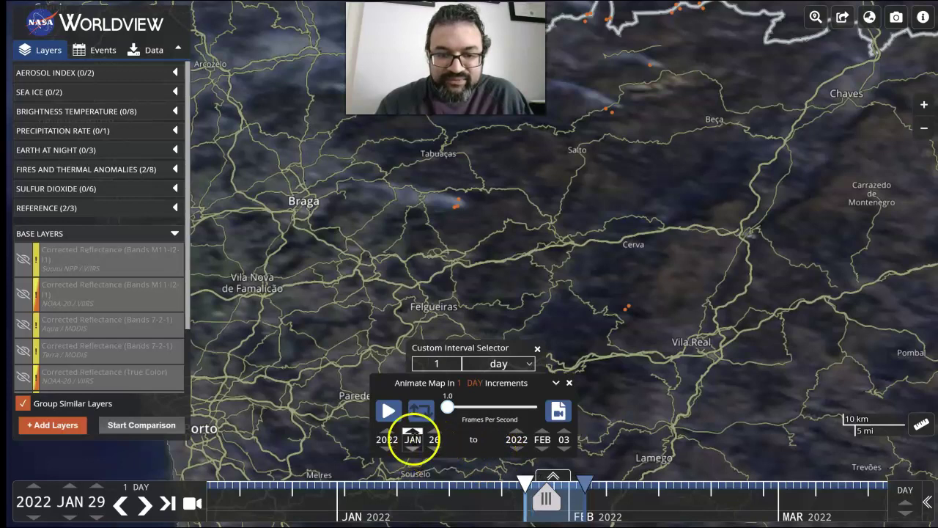
pyautogui.click(387, 413)
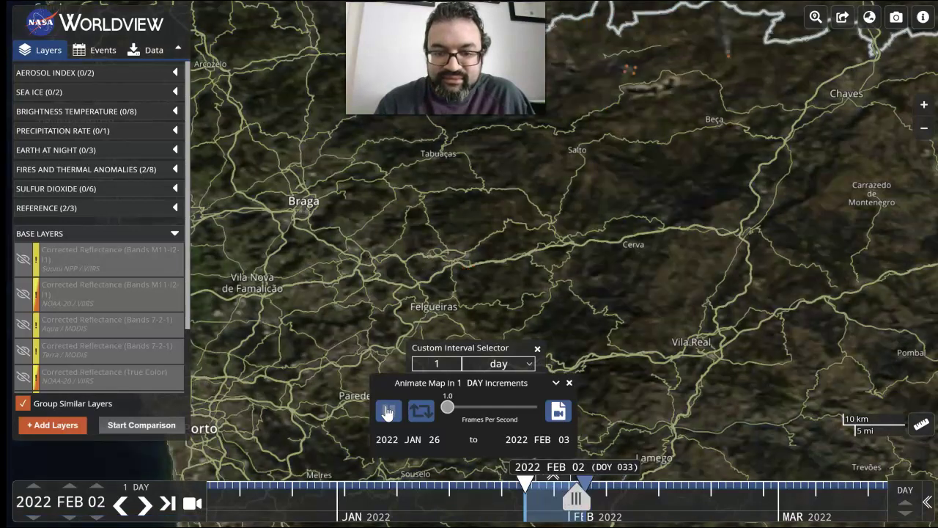
pyautogui.click(435, 411)
# Step: Create an animated GIF of the full date range with the frame enlarged southeast to about 426 by 320 px, and download it
pyautogui.click(558, 410)
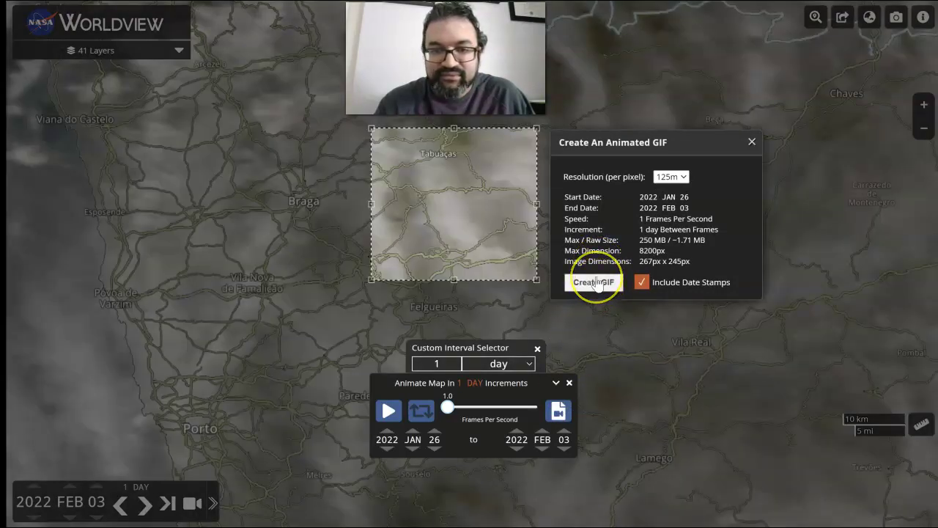
pyautogui.moveTo(536, 278); pyautogui.dragTo(635, 326)
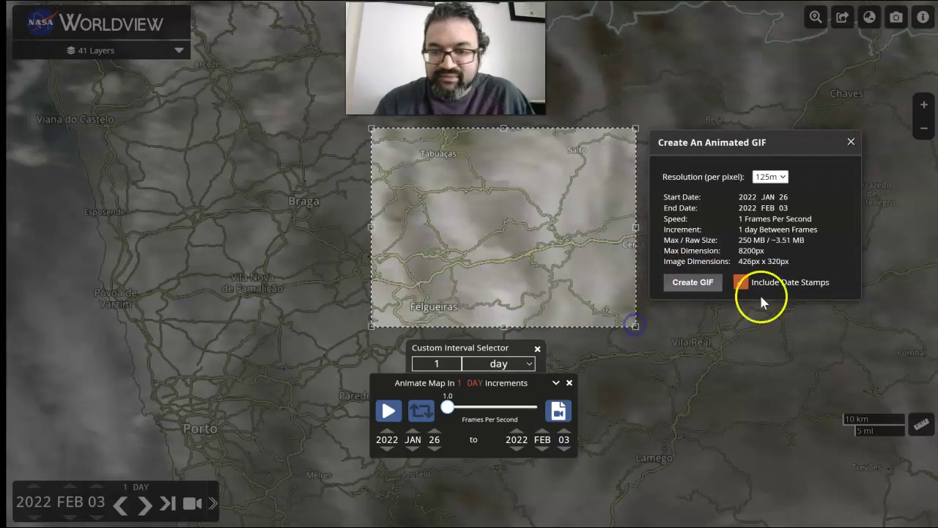
pyautogui.click(708, 284)
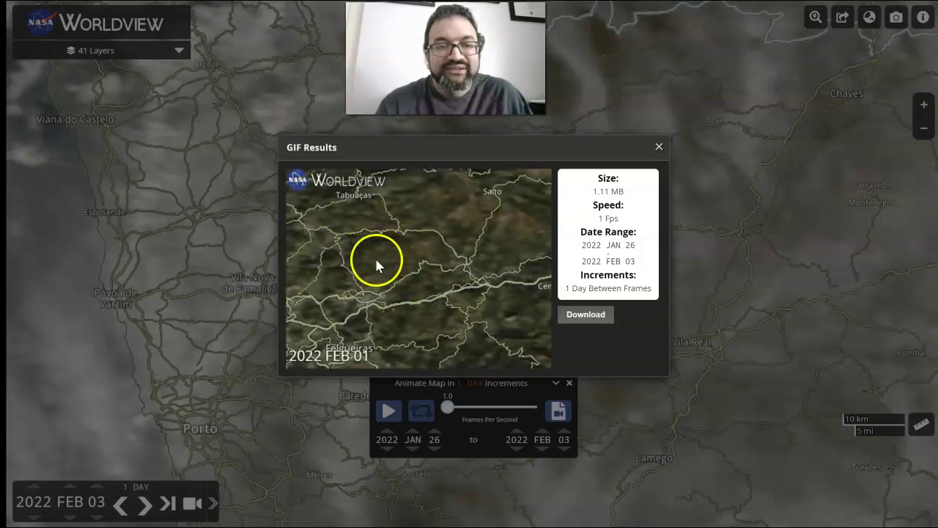
pyautogui.click(579, 316)
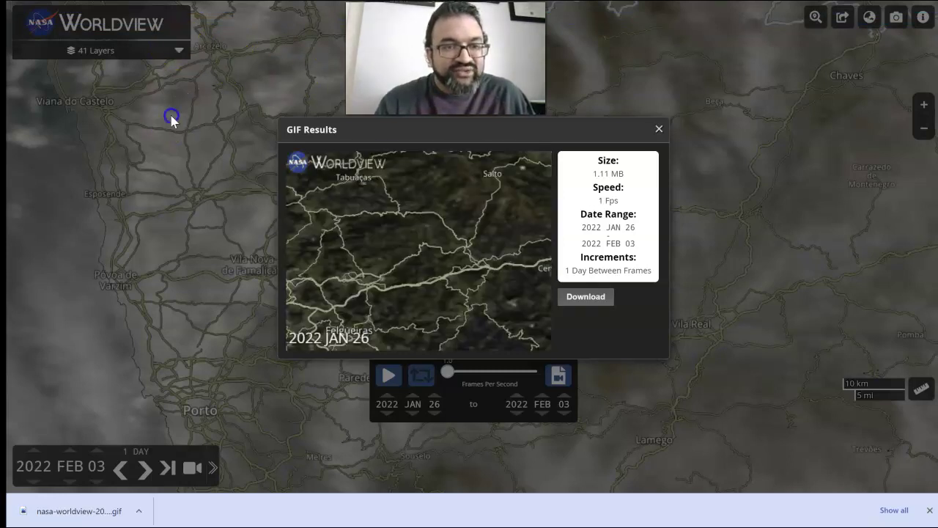
pyautogui.click(173, 120)
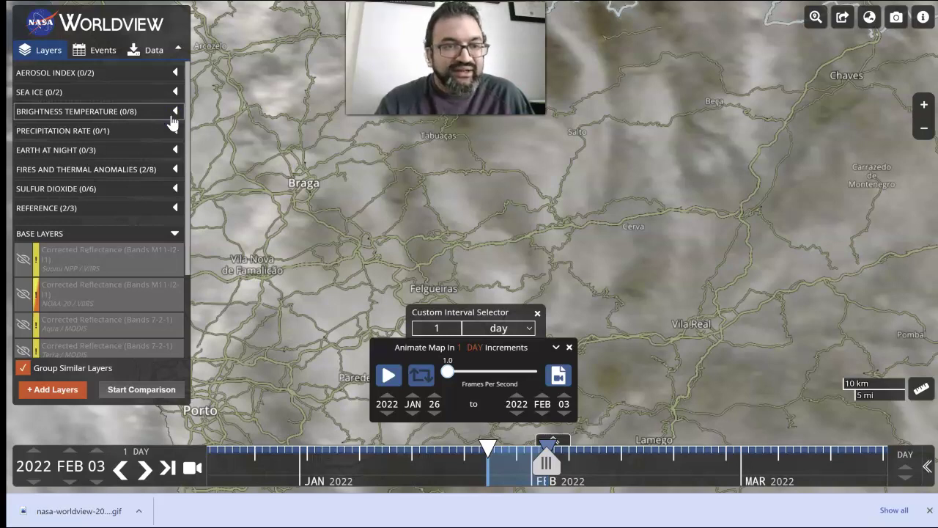
# Step: Browse the data download list of the map's layers down to Corrected Reflectance (Bands M11-I2-I1) from NOAA-20 / VIIRS
pyautogui.moveTo(189, 118); pyautogui.dragTo(208, 137)
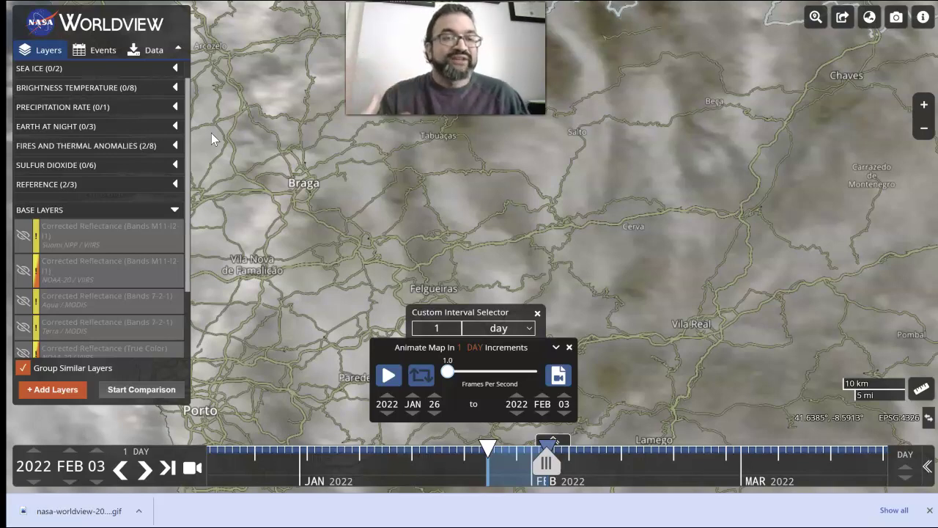
pyautogui.click(144, 62)
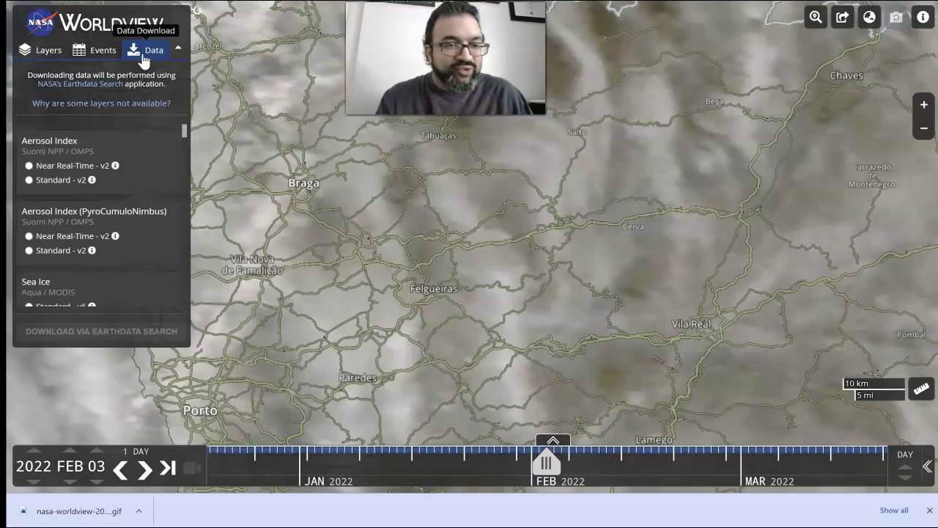
pyautogui.click(144, 63)
pyautogui.click(184, 129)
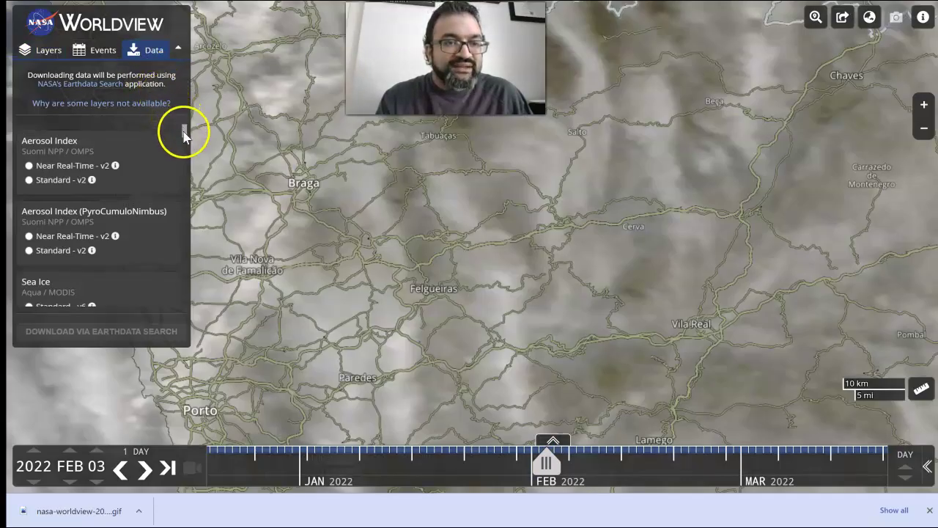
pyautogui.moveTo(184, 131); pyautogui.dragTo(183, 291)
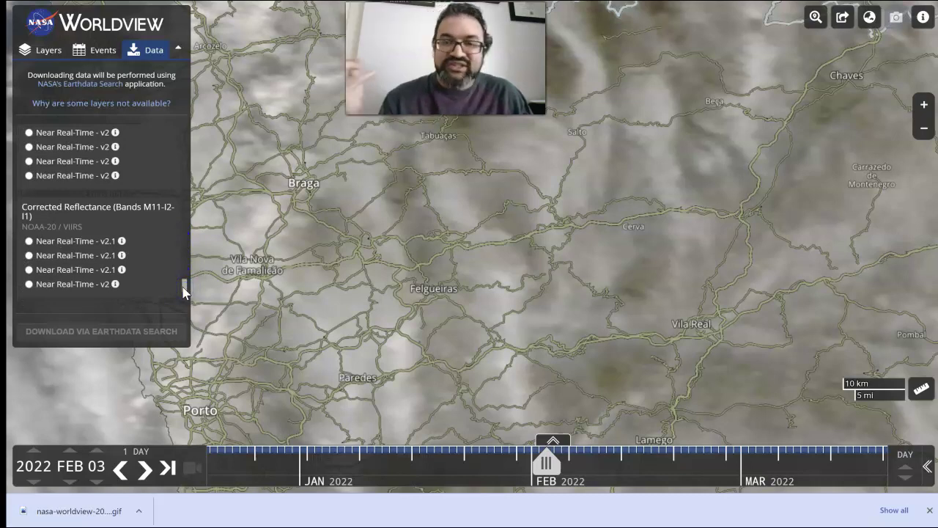